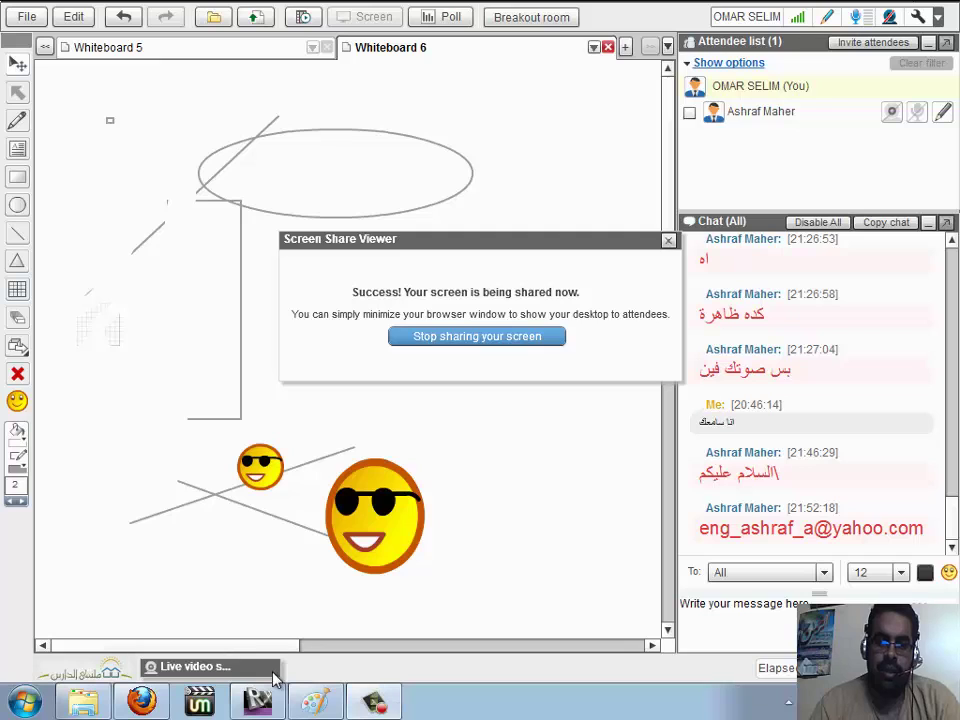
Step: Bring the Revit MEP sample project window to the front, showing the Level 1 HVAC Plan
{"action": "left_click", "coordinate": [257, 700]}
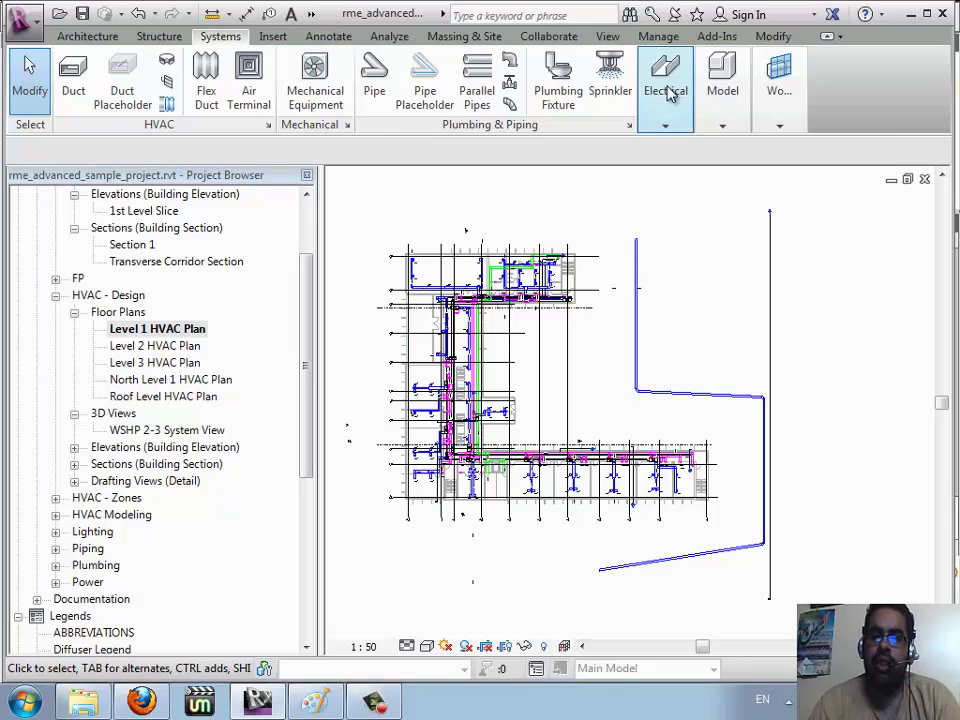
Step: Look through the Electrical tools for Cable Tray, then start a 400 × 300 duct at 3000 mm offset
{"action": "left_click", "coordinate": [666, 127]}
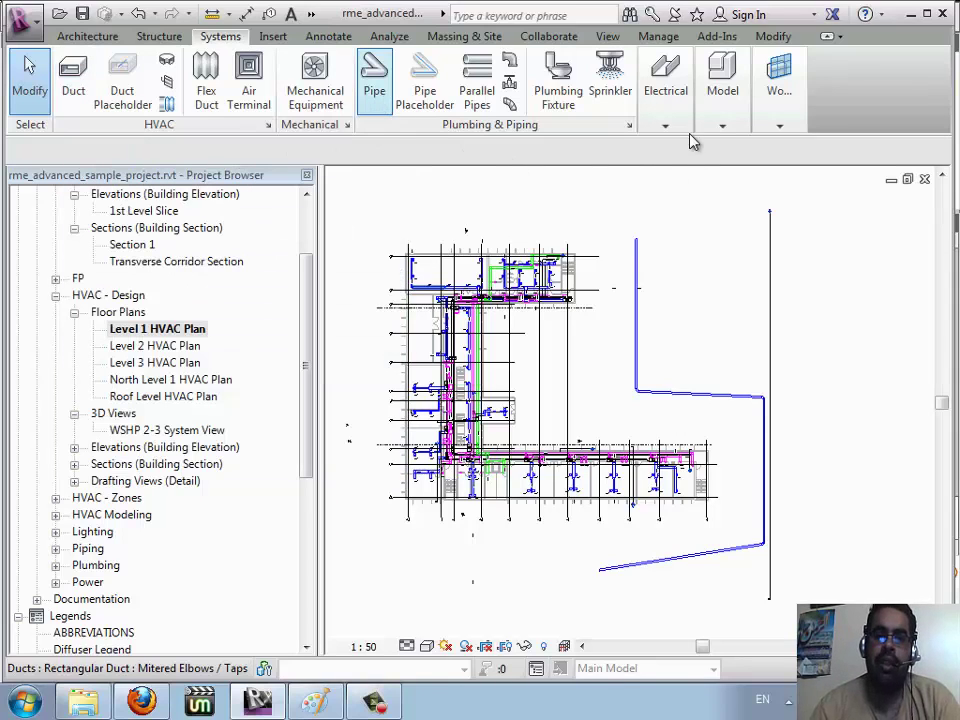
{"action": "left_click", "coordinate": [668, 105]}
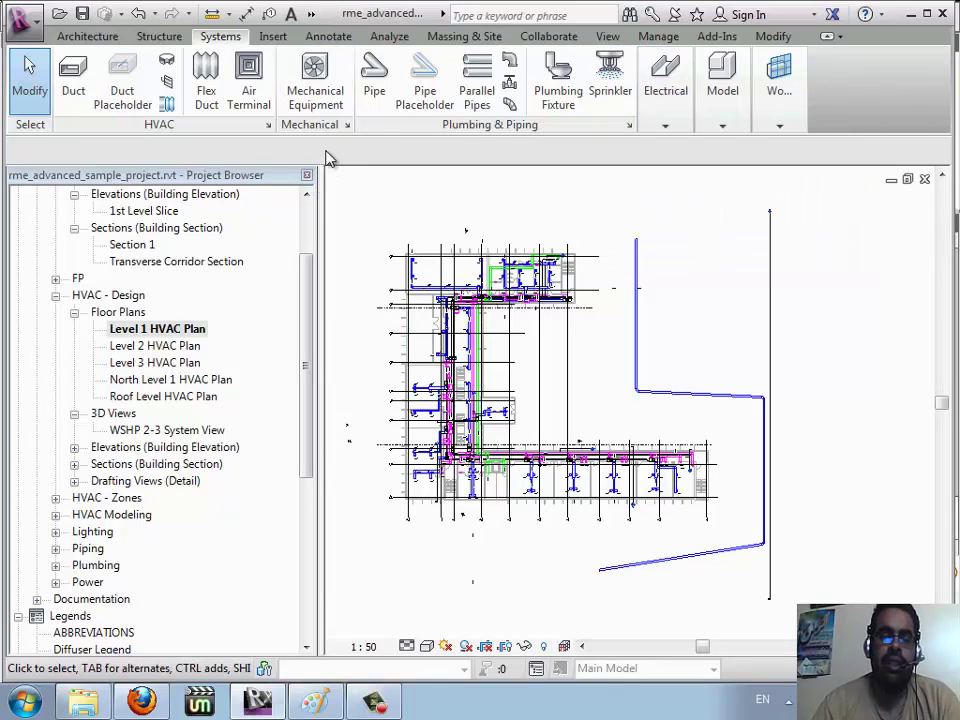
{"action": "left_click", "coordinate": [73, 95]}
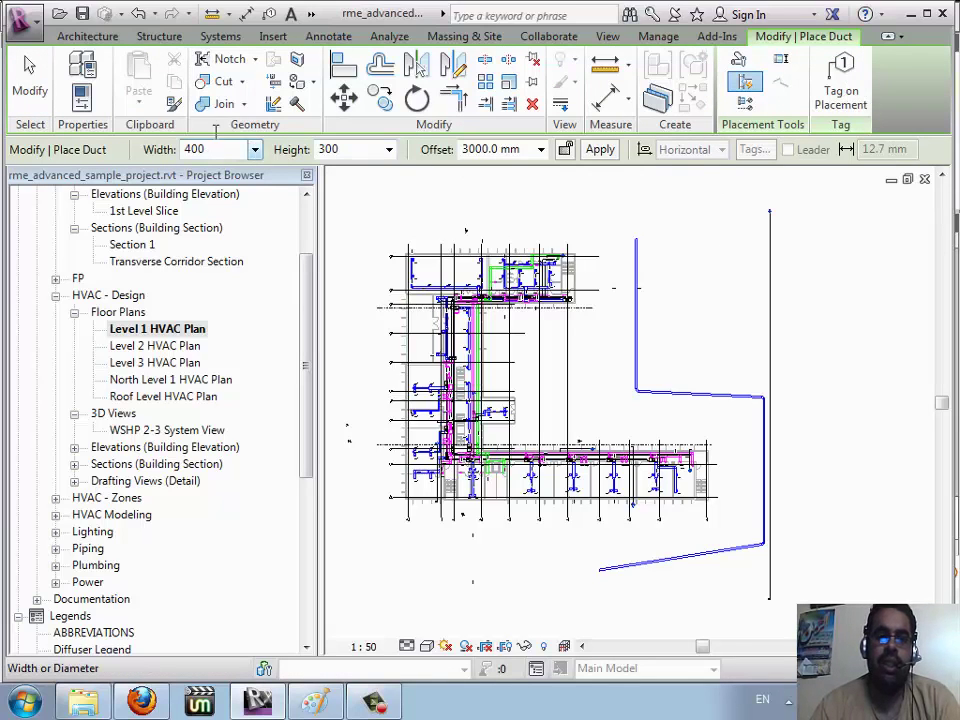
{"action": "key", "text": "Escape"}
{"action": "left_click", "coordinate": [220, 36]}
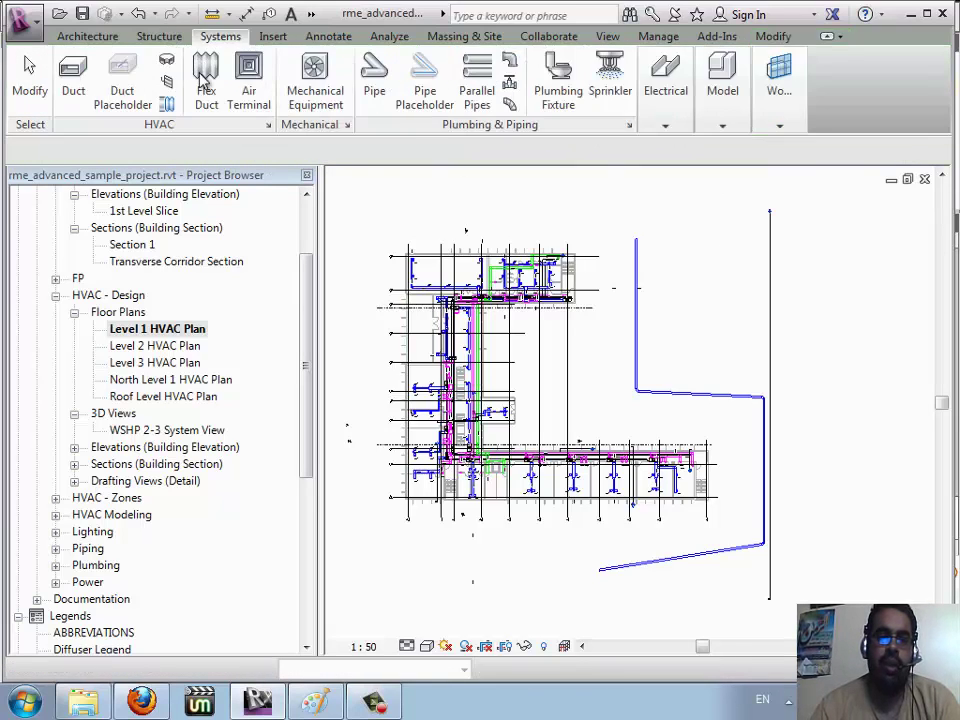
{"action": "left_click", "coordinate": [374, 75]}
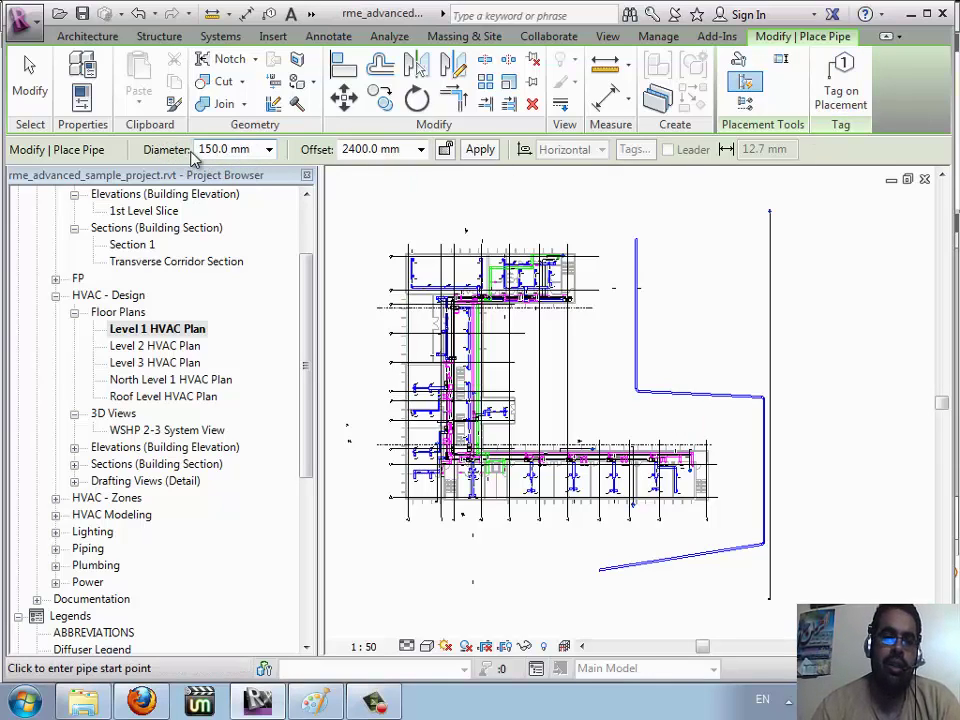
{"action": "key", "text": "Escape"}
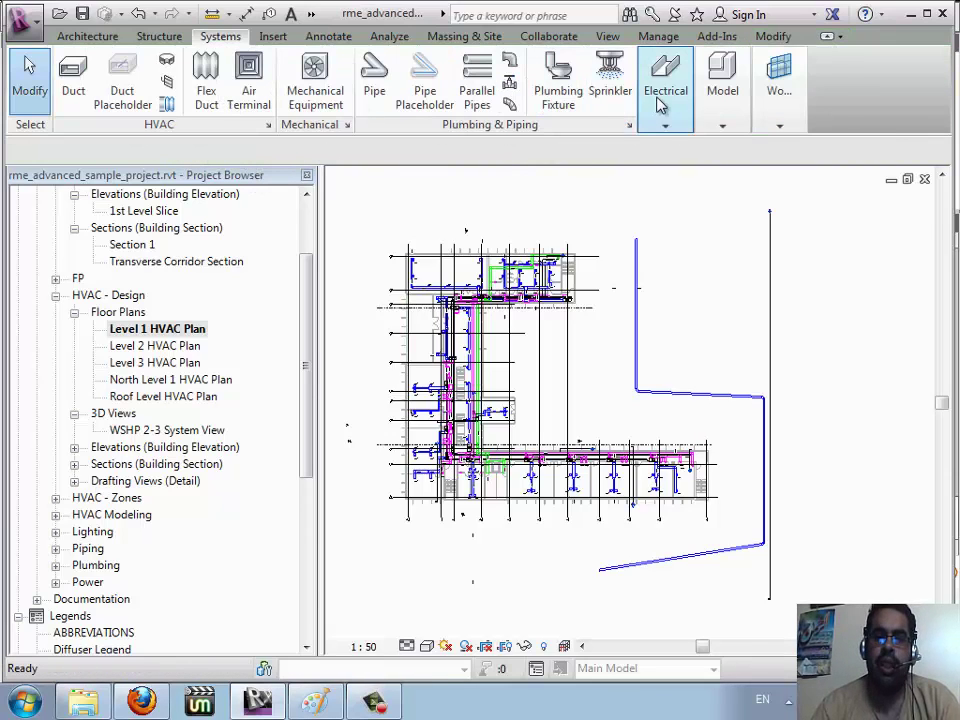
Step: Start a cable tray, decline loading a cable tray tag, and cancel the command
{"action": "mouse_move", "coordinate": [665, 90]}
{"action": "left_click", "coordinate": [570, 185]}
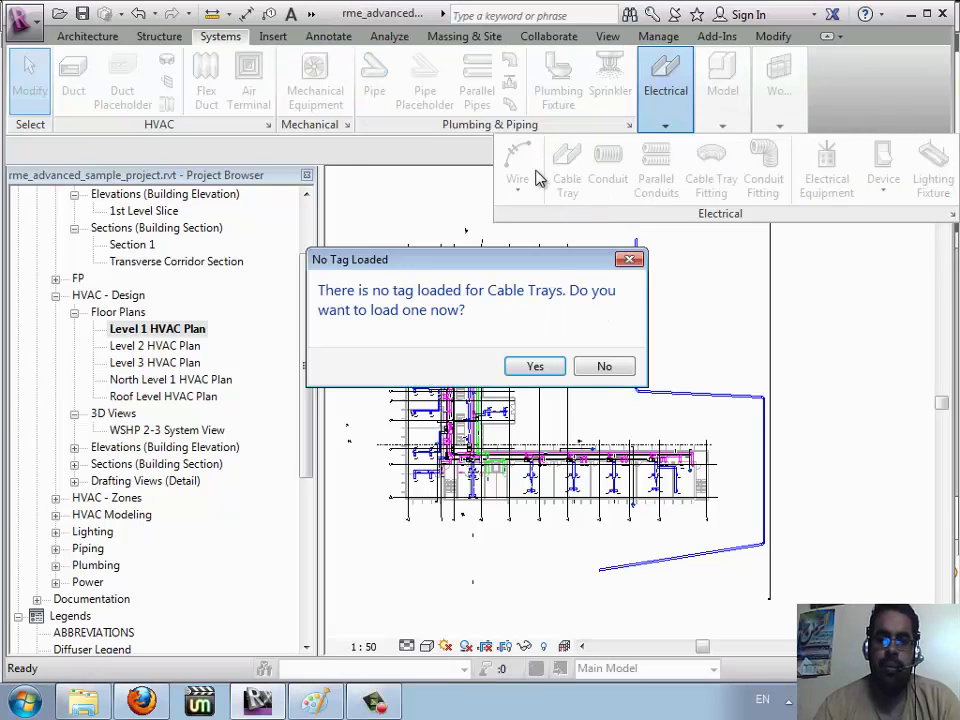
{"action": "left_click", "coordinate": [603, 372]}
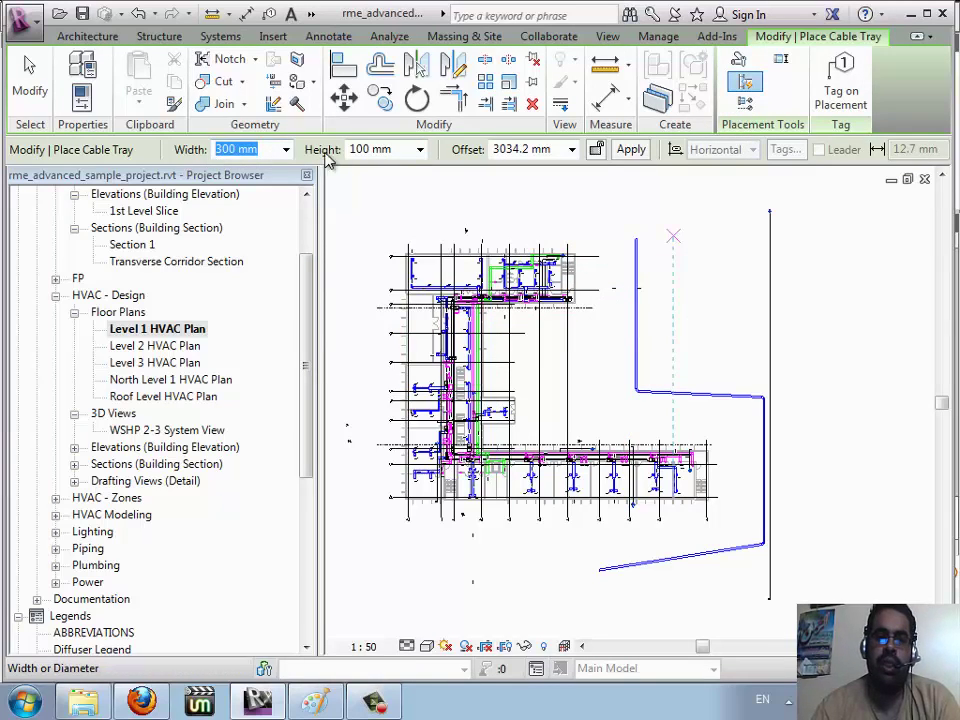
{"action": "key", "text": "Escape"}
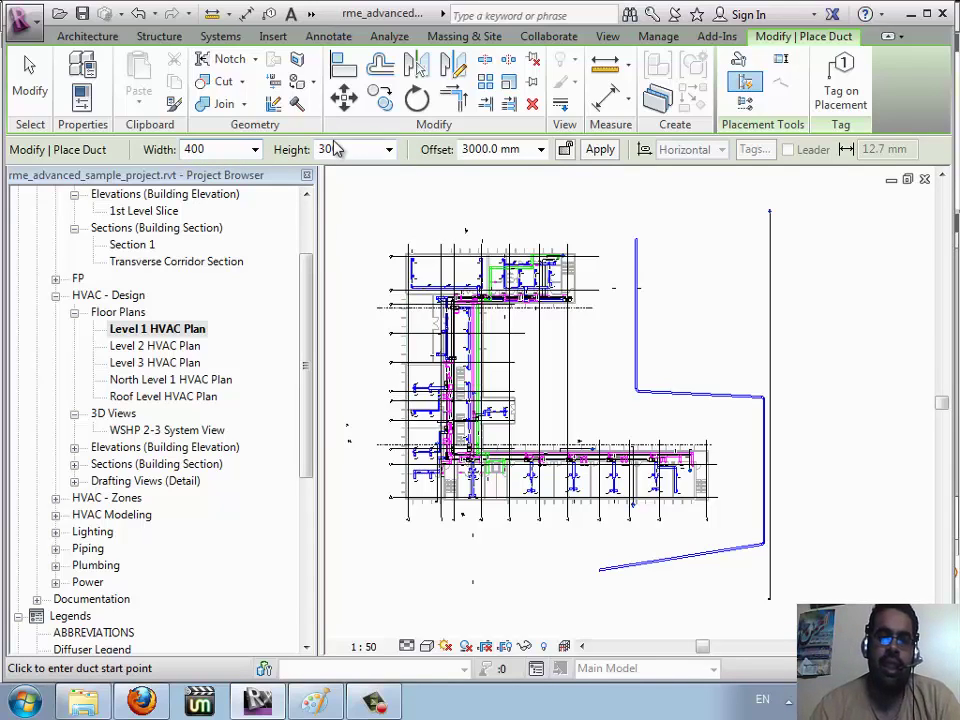
Step: Switch the duct type to Rectangular Duct Mitered Elbows / Taps and place the horizontal run's start point
{"action": "key", "text": "ctrl+1"}
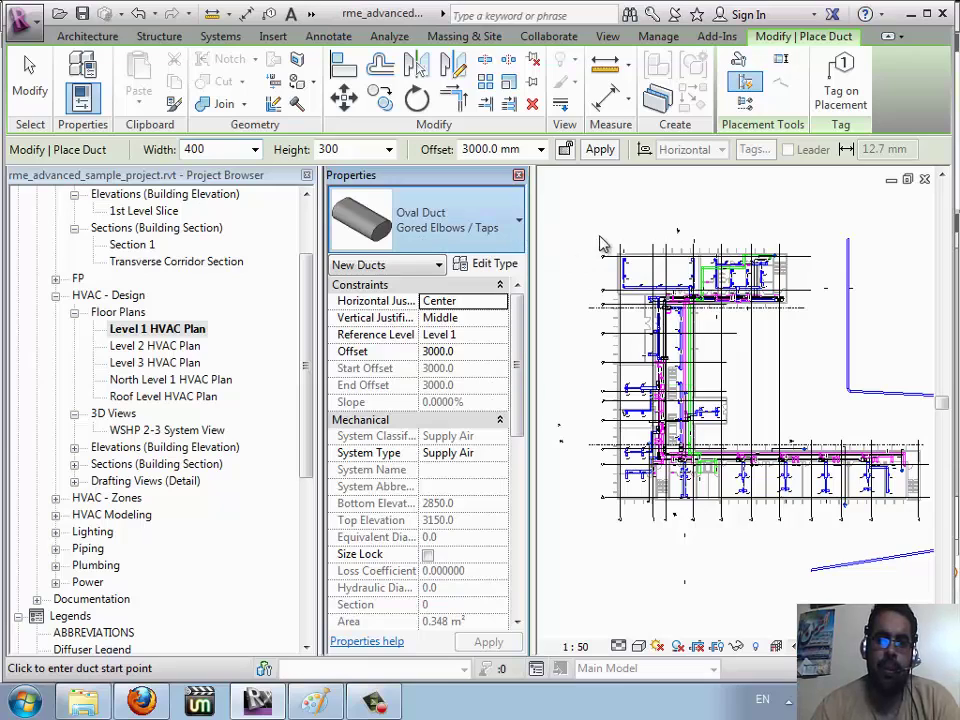
{"action": "left_click", "coordinate": [516, 241]}
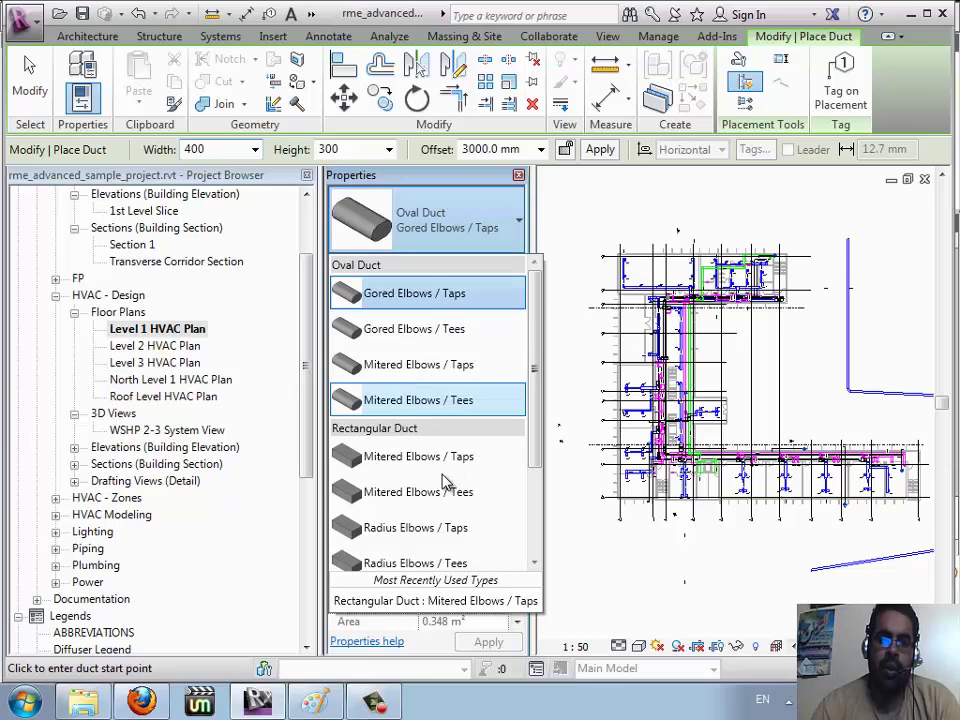
{"action": "left_click", "coordinate": [578, 566]}
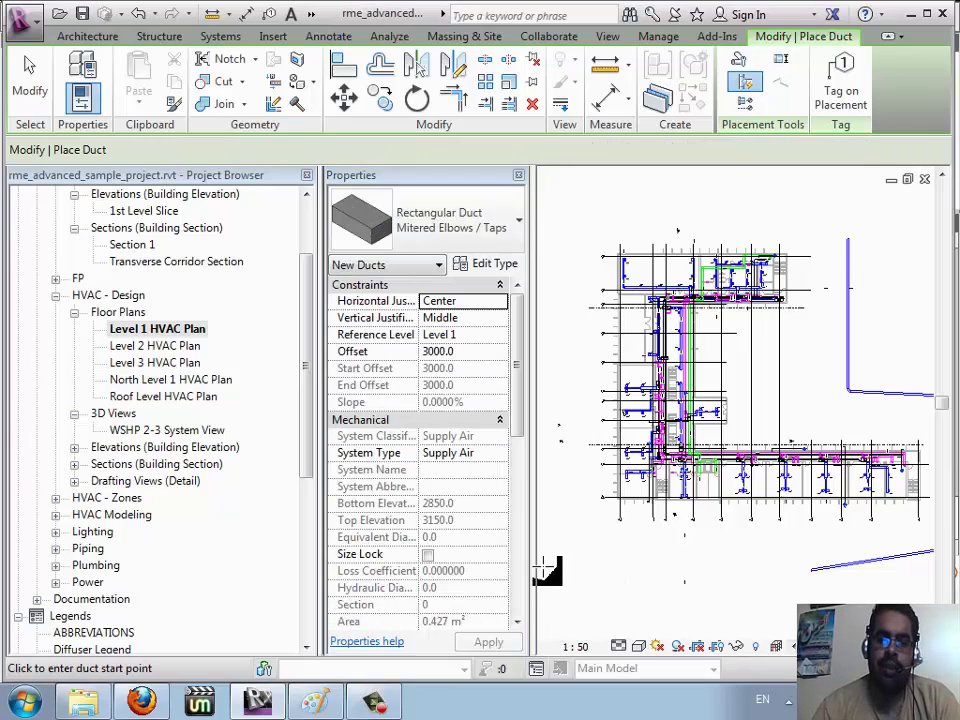
{"action": "left_click", "coordinate": [612, 567]}
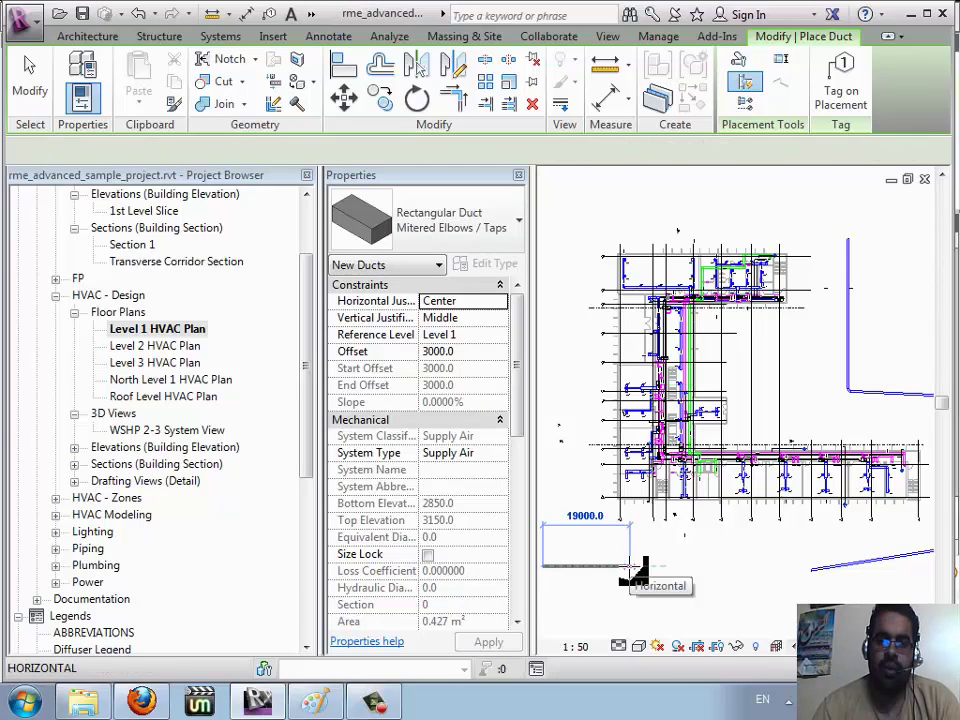
Step: Finish the 19000 mm horizontal duct and add a 7500 mm vertical leg, forming an L
{"action": "left_click", "coordinate": [631, 566]}
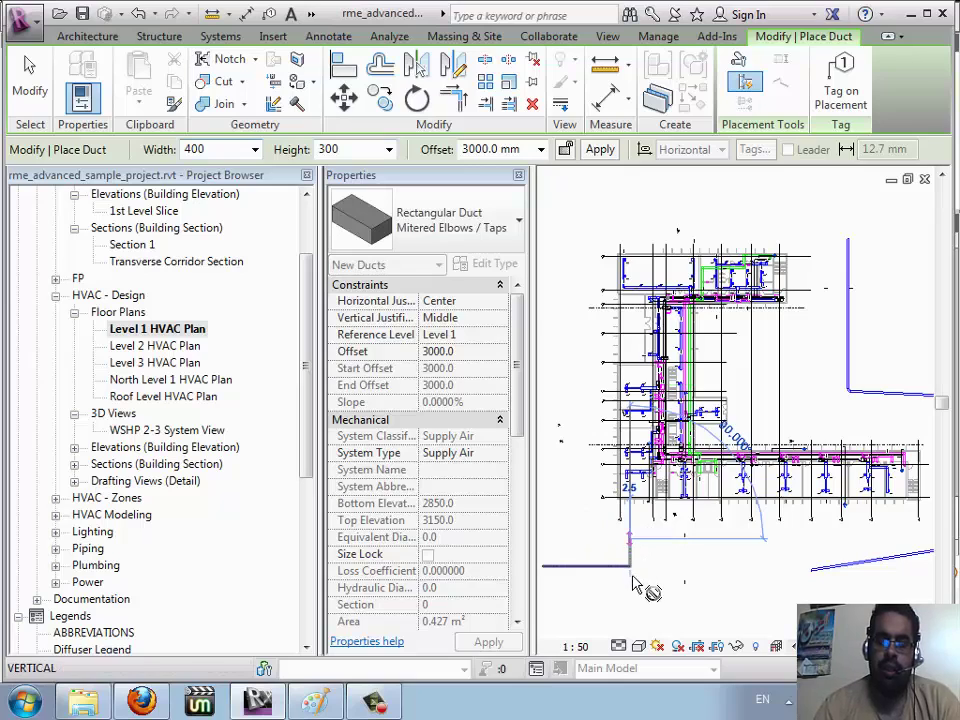
{"action": "scroll", "coordinate": [630, 575], "scroll_direction": "up", "scroll_amount": 5}
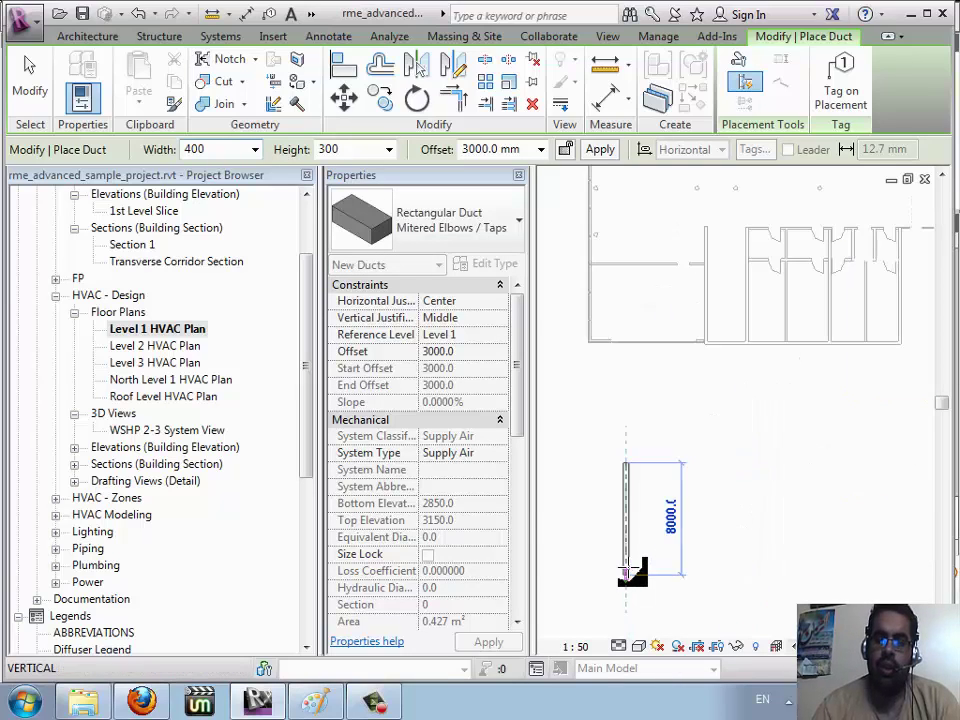
{"action": "type", "text": "7500"}
{"action": "key", "text": "Return"}
{"action": "key", "text": "Escape"}
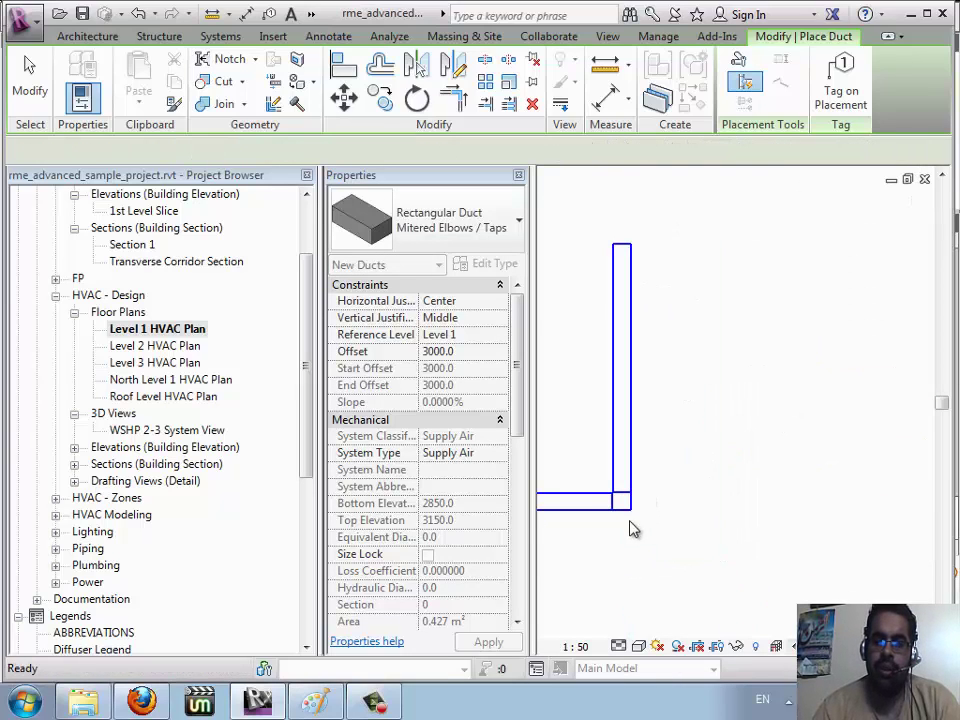
{"action": "scroll", "coordinate": [636, 480], "scroll_direction": "down", "scroll_amount": 5}
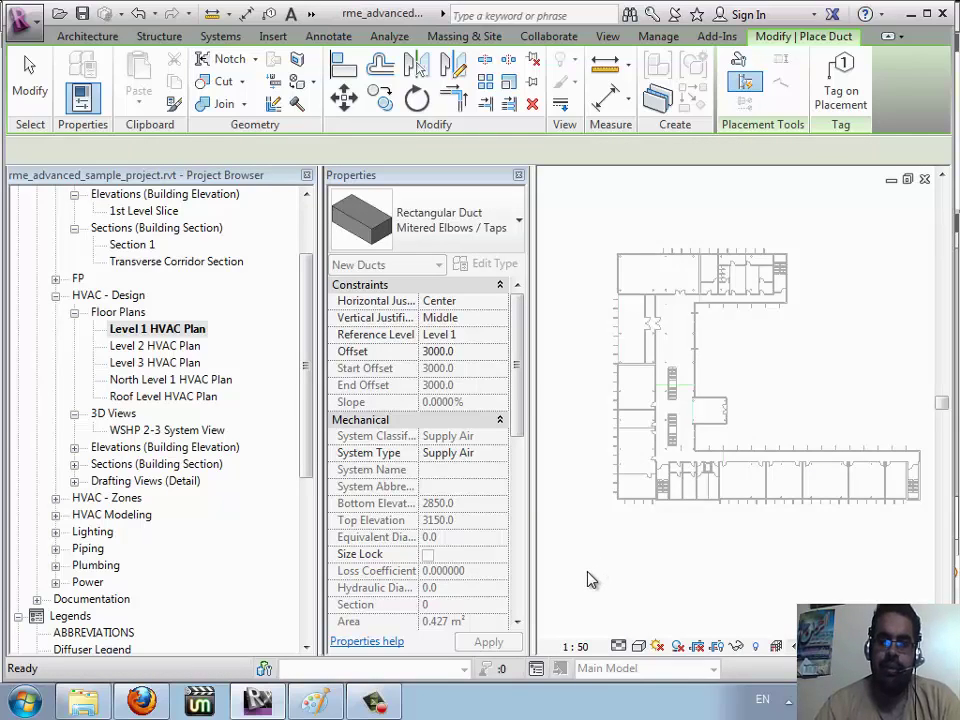
{"action": "scroll", "coordinate": [600, 550], "scroll_direction": "down", "scroll_amount": 2}
{"action": "scroll", "coordinate": [603, 548], "scroll_direction": "up", "scroll_amount": 1}
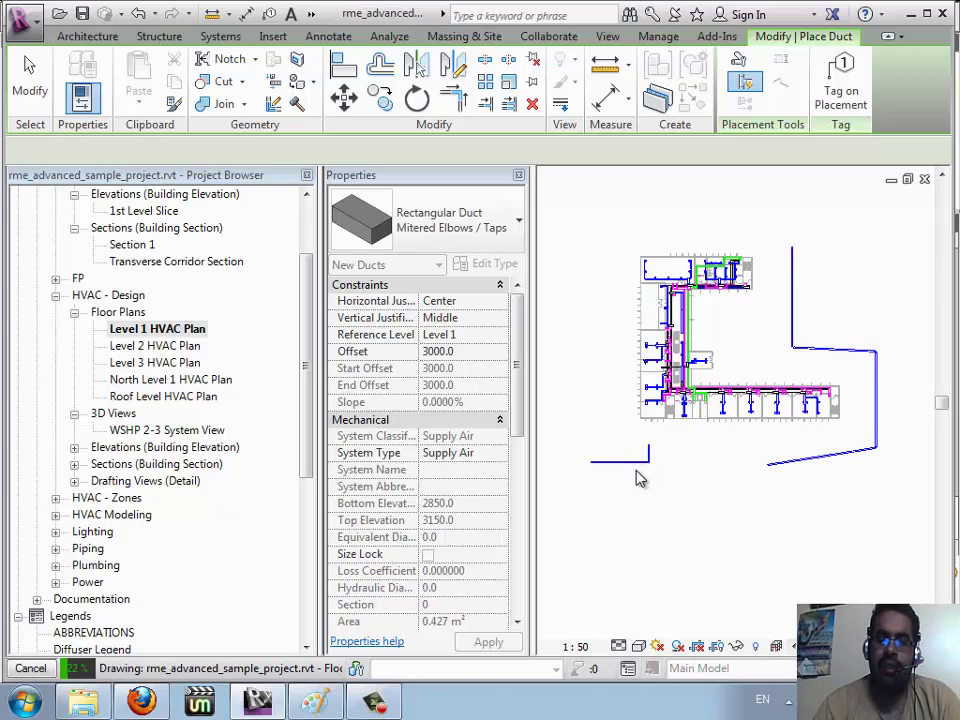
{"action": "scroll", "coordinate": [645, 495], "scroll_direction": "up", "scroll_amount": 2}
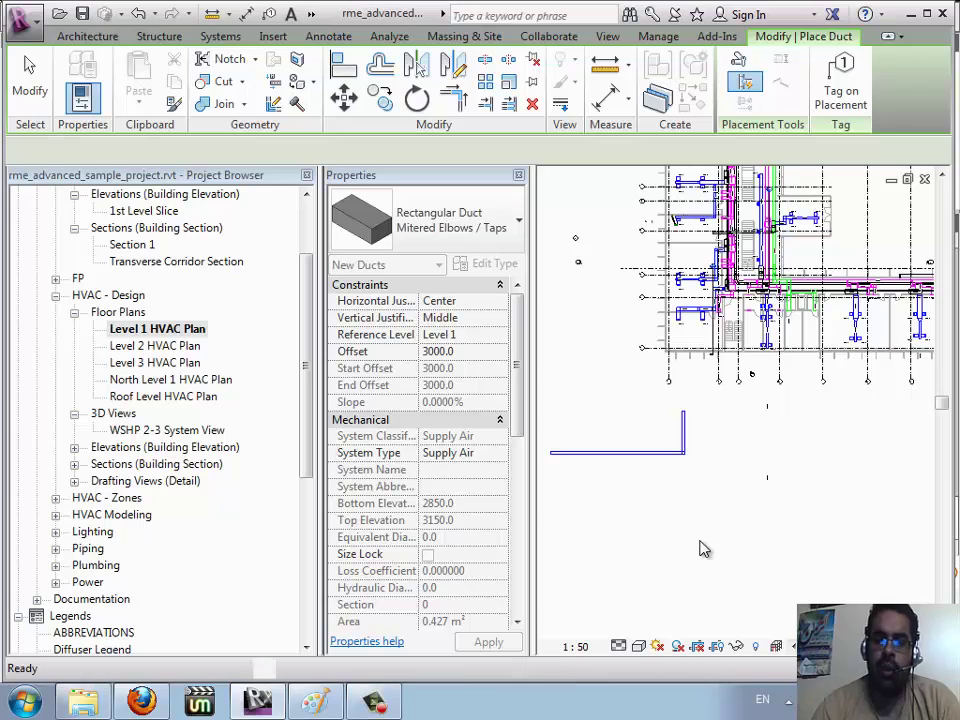
{"action": "key", "text": "Escape"}
{"action": "key", "text": "Escape"}
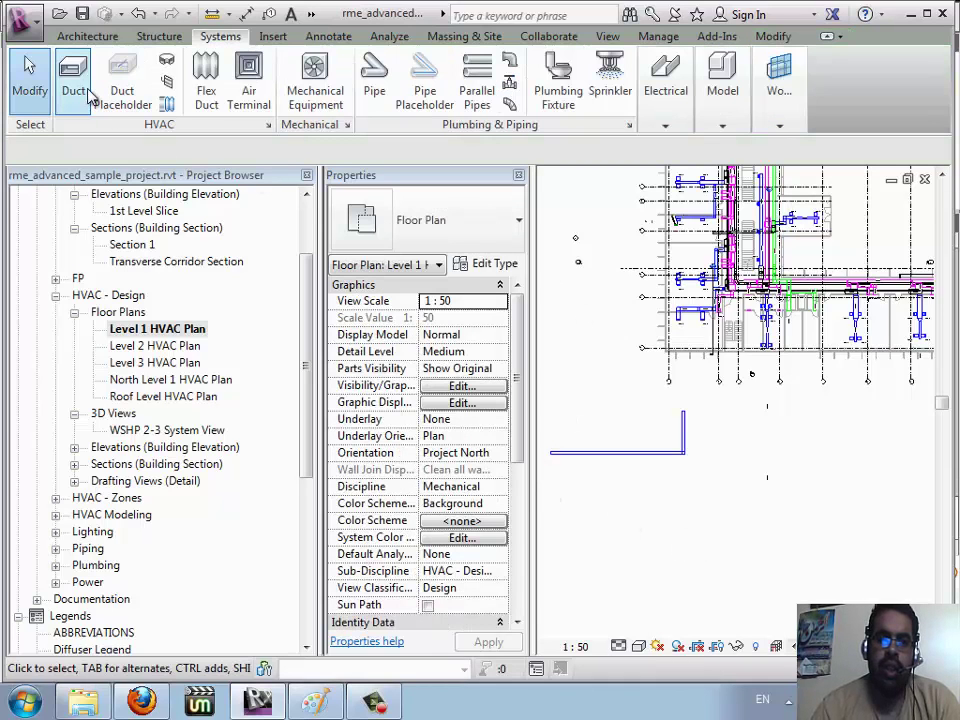
Step: Use DT to draw a second vertical duct branching up from the horizontal run, left of the first
{"action": "key", "text": "d"}
{"action": "key", "text": "t"}
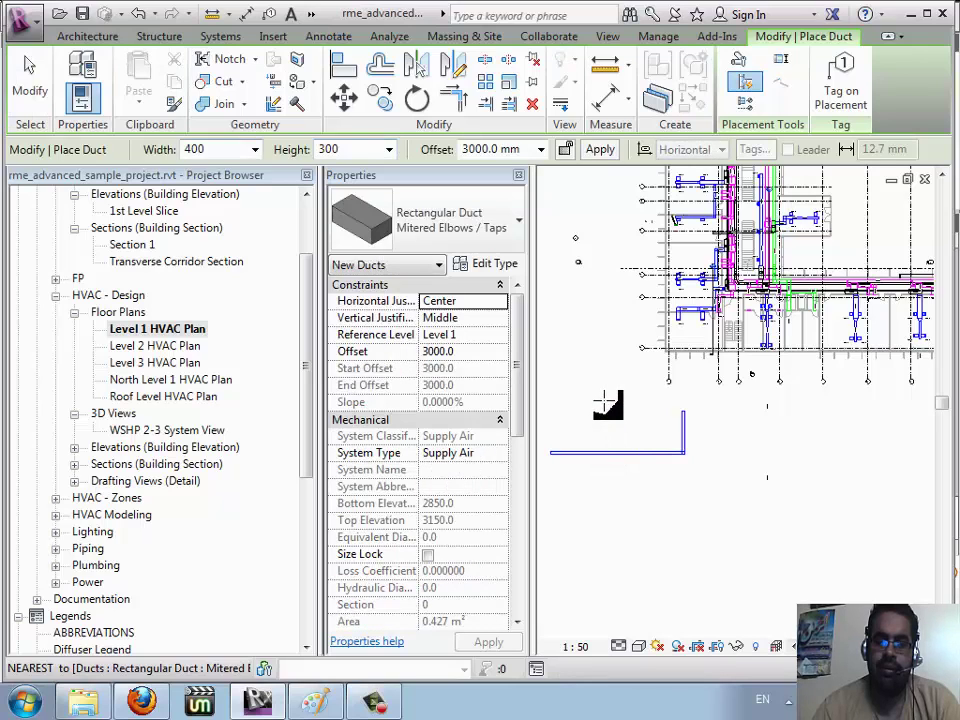
{"action": "left_click", "coordinate": [605, 403]}
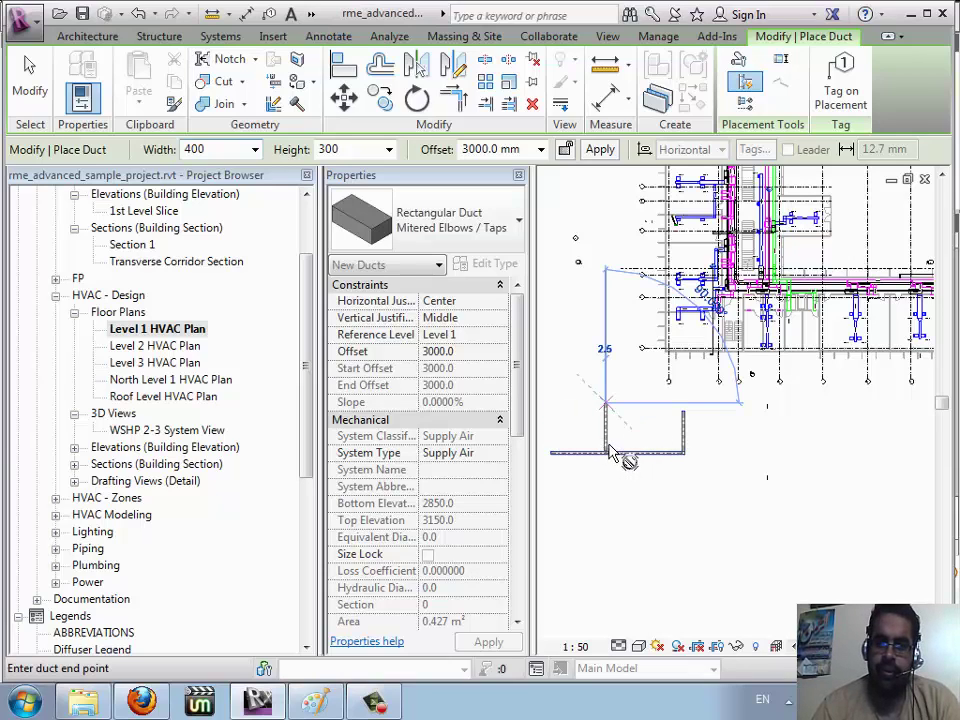
{"action": "left_click", "coordinate": [612, 452]}
{"action": "key", "text": "Escape"}
{"action": "scroll", "coordinate": [614, 455], "scroll_direction": "up", "scroll_amount": 3}
{"action": "key", "text": "Escape"}
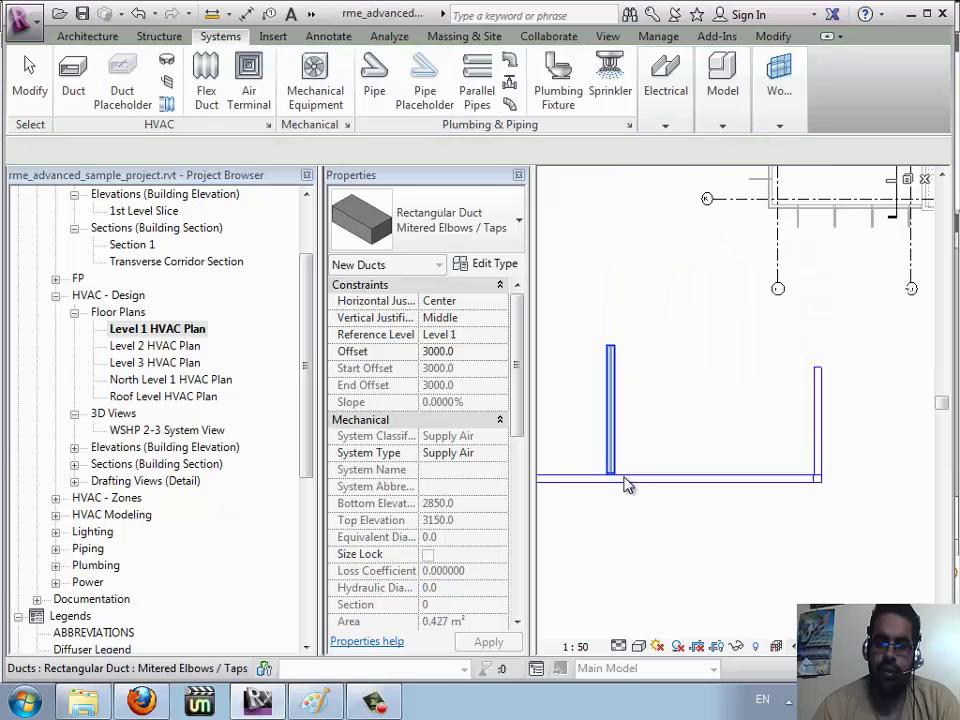
{"action": "scroll", "coordinate": [612, 478], "scroll_direction": "up", "scroll_amount": 3}
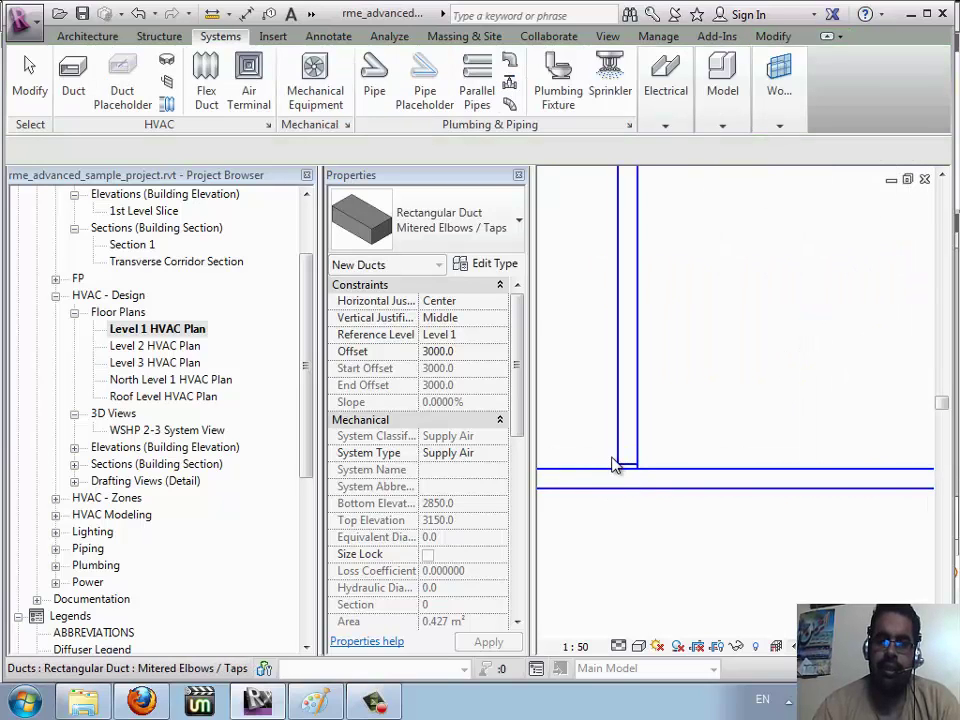
{"action": "scroll", "coordinate": [621, 390], "scroll_direction": "down", "scroll_amount": 3}
{"action": "scroll", "coordinate": [626, 379], "scroll_direction": "down", "scroll_amount": 2}
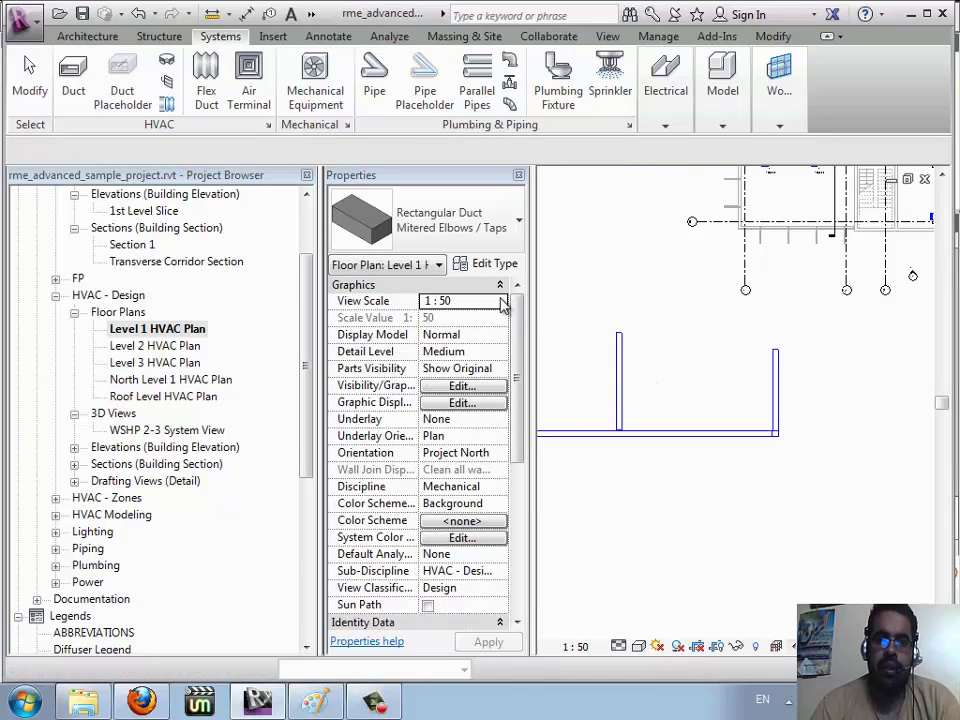
Step: Draw a 900-wide, 2400 mm duct from the run's left end, joined by a transition
{"action": "left_click", "coordinate": [80, 82]}
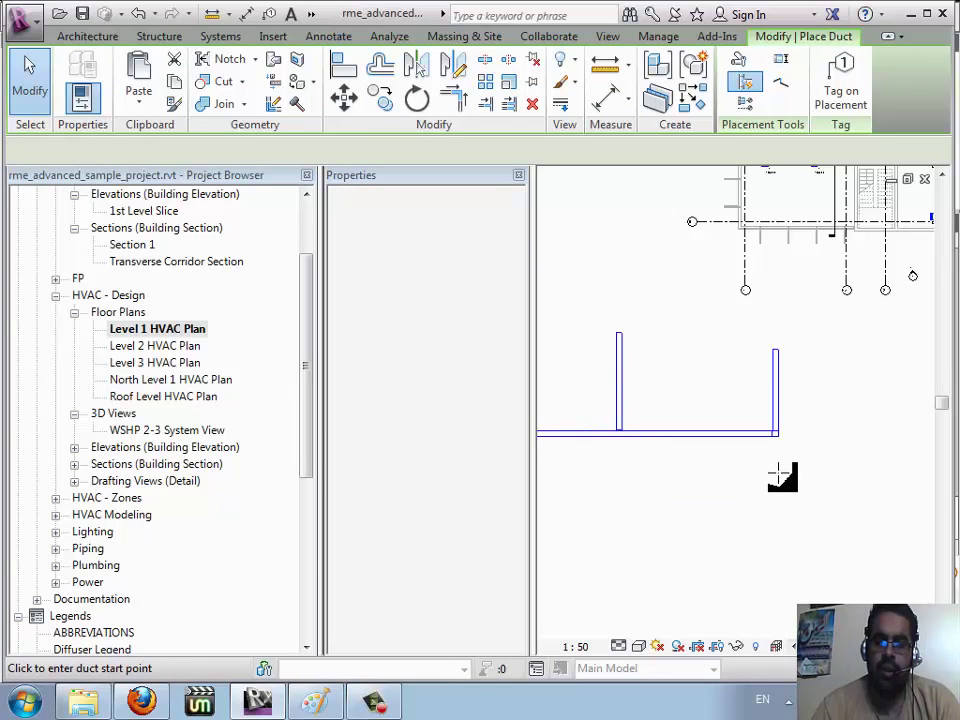
{"action": "middle_click_drag", "start_coordinate": [608, 460], "coordinate": [785, 418]}
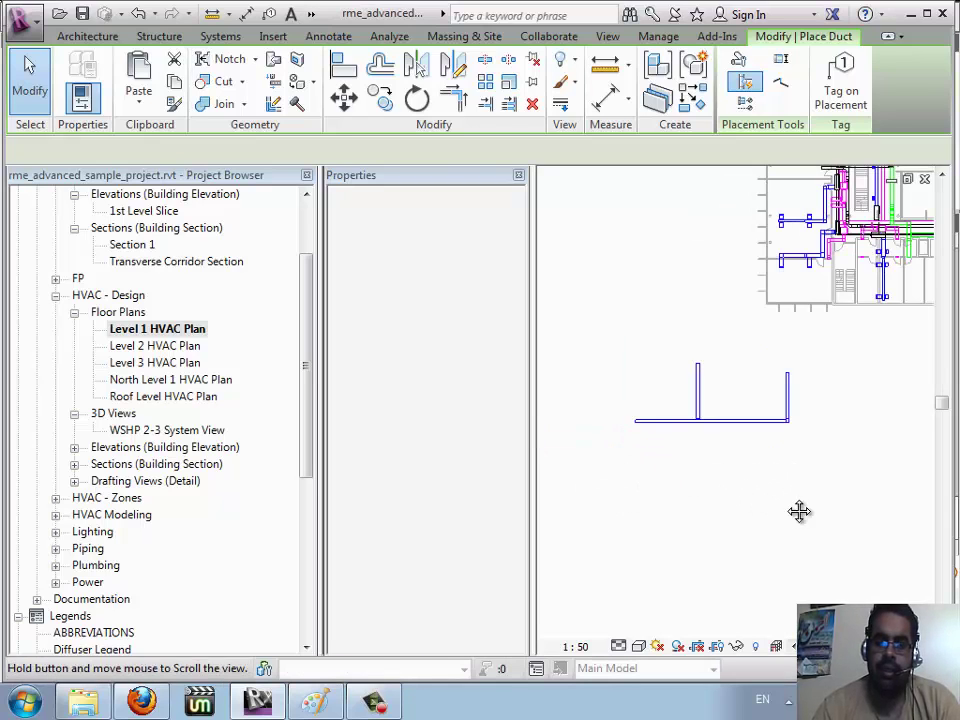
{"action": "scroll", "coordinate": [790, 415], "scroll_direction": "up", "scroll_amount": 3}
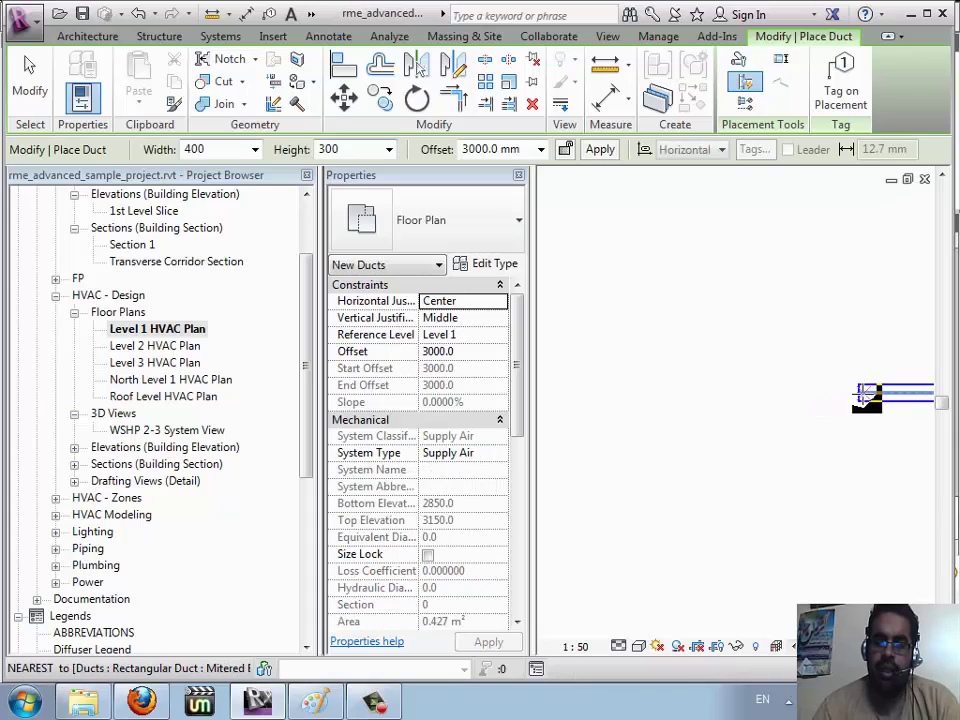
{"action": "left_click", "coordinate": [790, 403]}
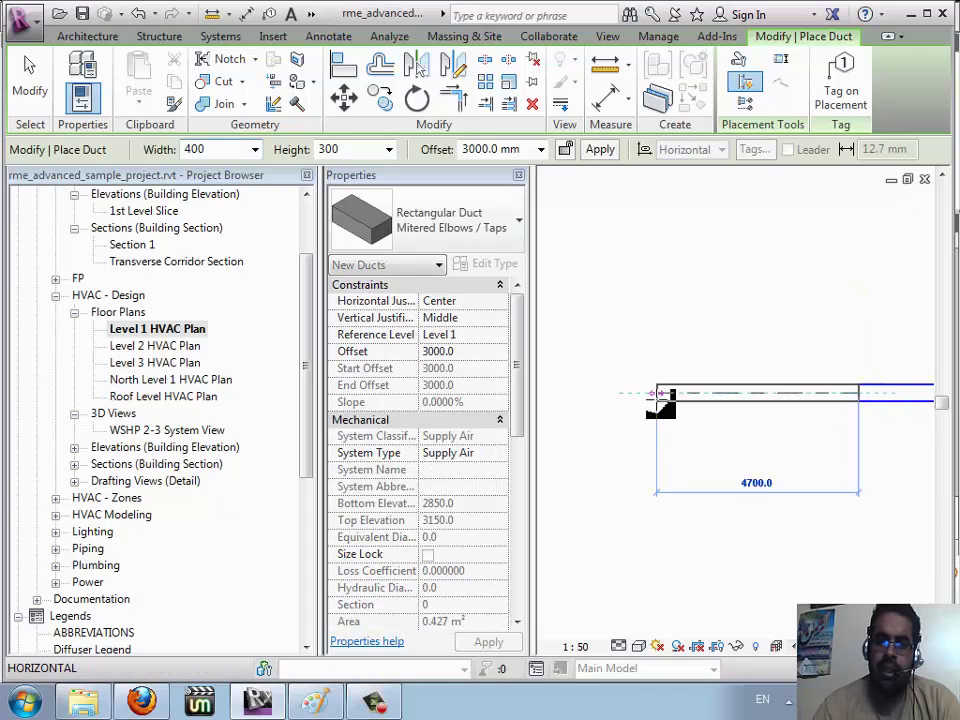
{"action": "left_click", "coordinate": [256, 151]}
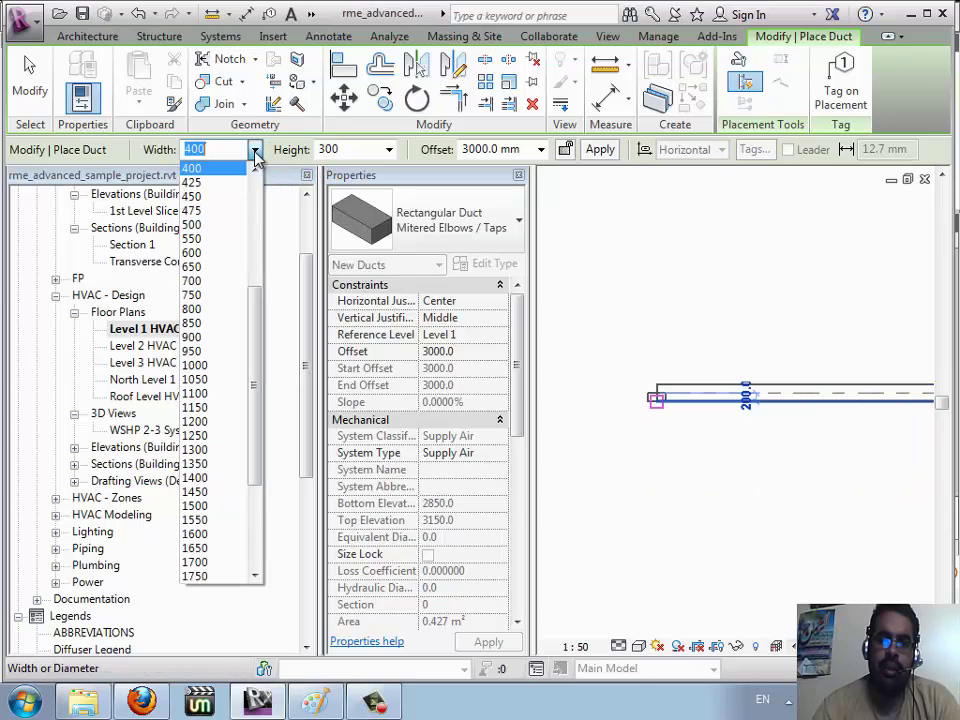
{"action": "left_click", "coordinate": [215, 337]}
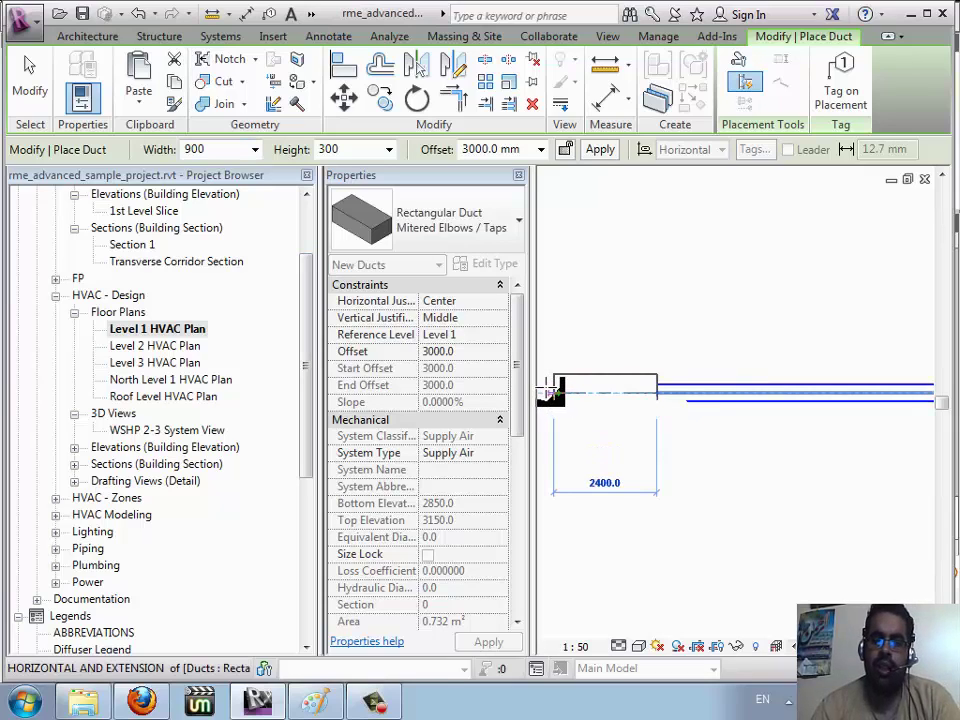
{"action": "left_click", "coordinate": [548, 391]}
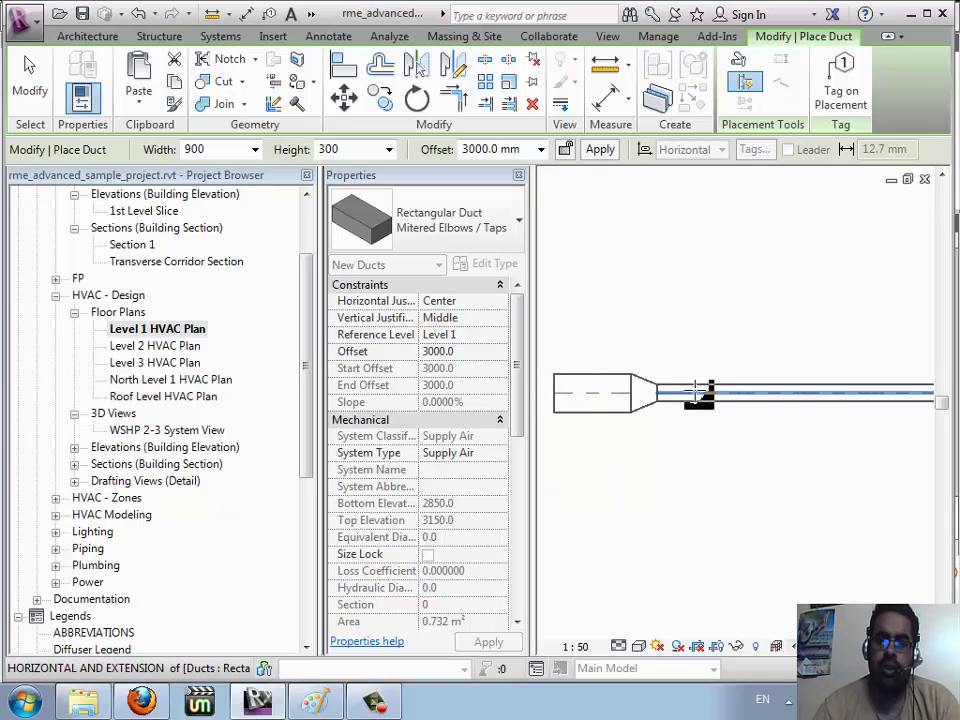
{"action": "key", "text": "Escape"}
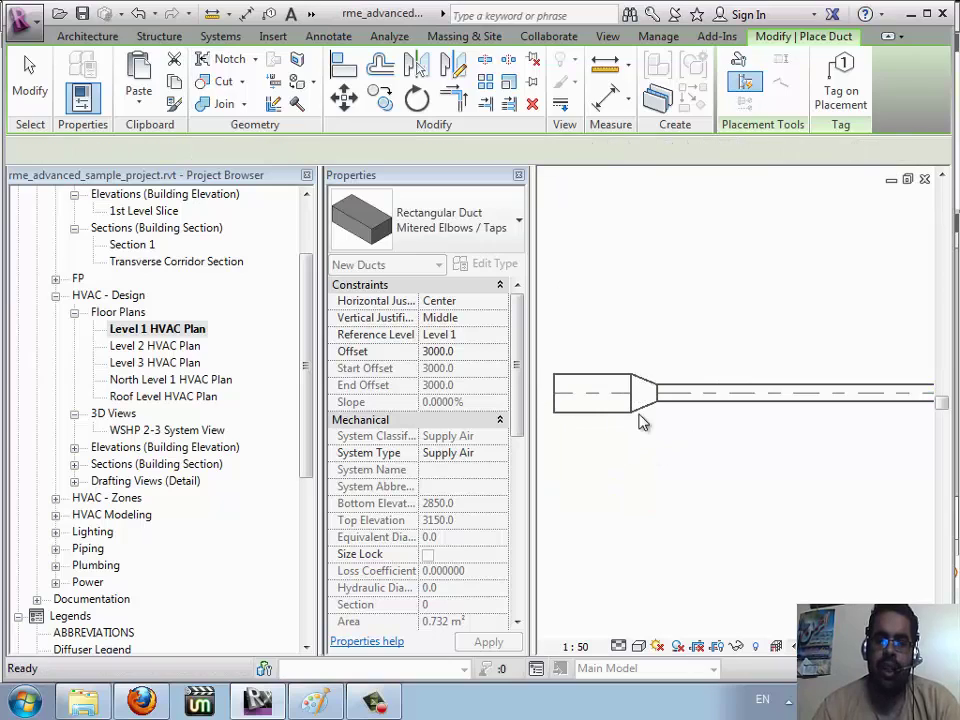
{"action": "key", "text": "Escape"}
Step: Select the new duct transition and confirm its Angle 45 Degree type in Properties
{"action": "scroll", "coordinate": [621, 476], "scroll_direction": "down", "scroll_amount": 1}
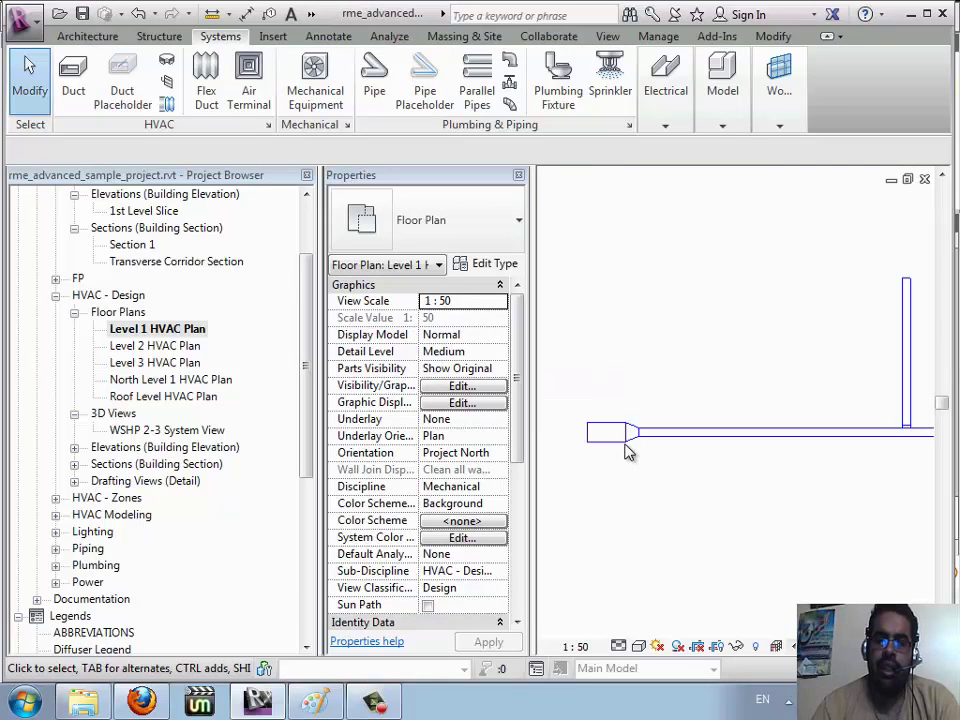
{"action": "scroll", "coordinate": [627, 452], "scroll_direction": "down", "scroll_amount": 1}
{"action": "scroll", "coordinate": [619, 459], "scroll_direction": "down", "scroll_amount": 1}
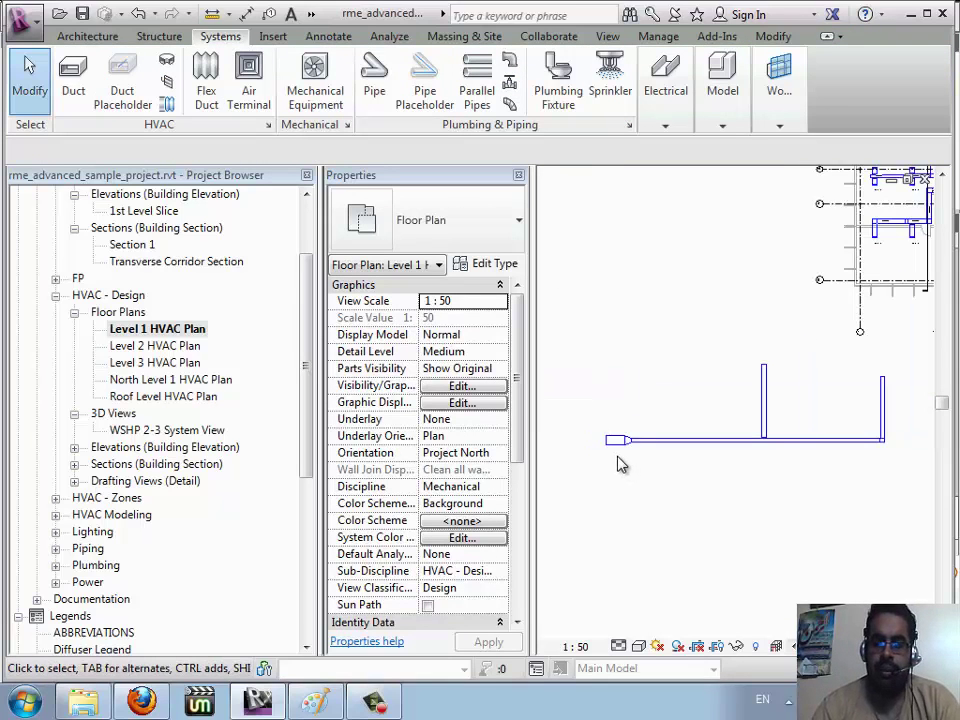
{"action": "scroll", "coordinate": [617, 463], "scroll_direction": "down", "scroll_amount": 1}
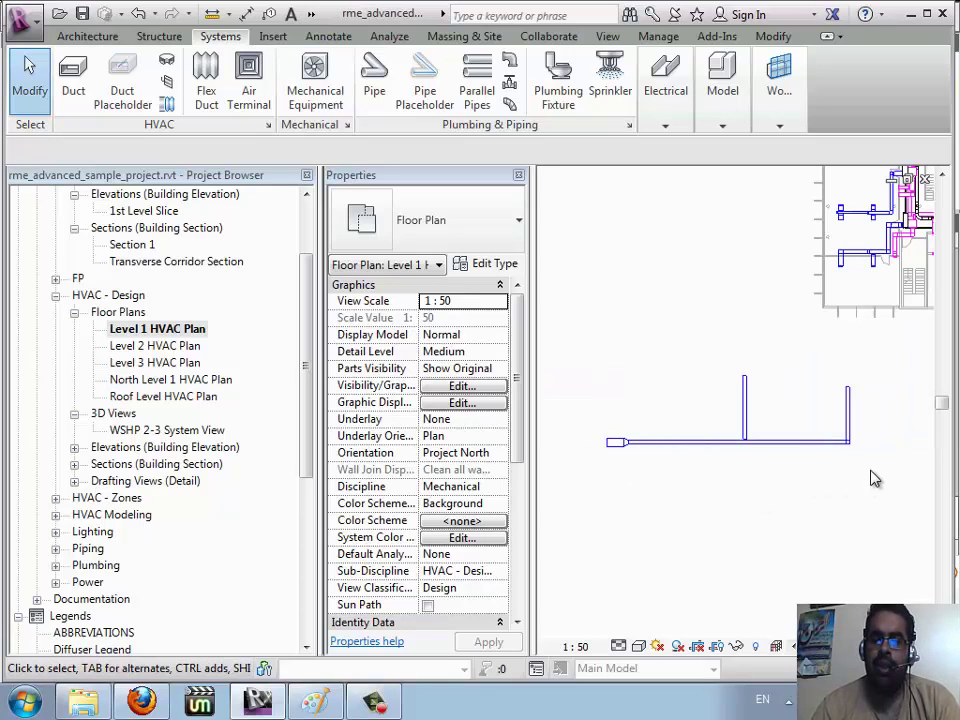
{"action": "scroll", "coordinate": [628, 474], "scroll_direction": "up", "scroll_amount": 1}
{"action": "scroll", "coordinate": [627, 470], "scroll_direction": "up", "scroll_amount": 1}
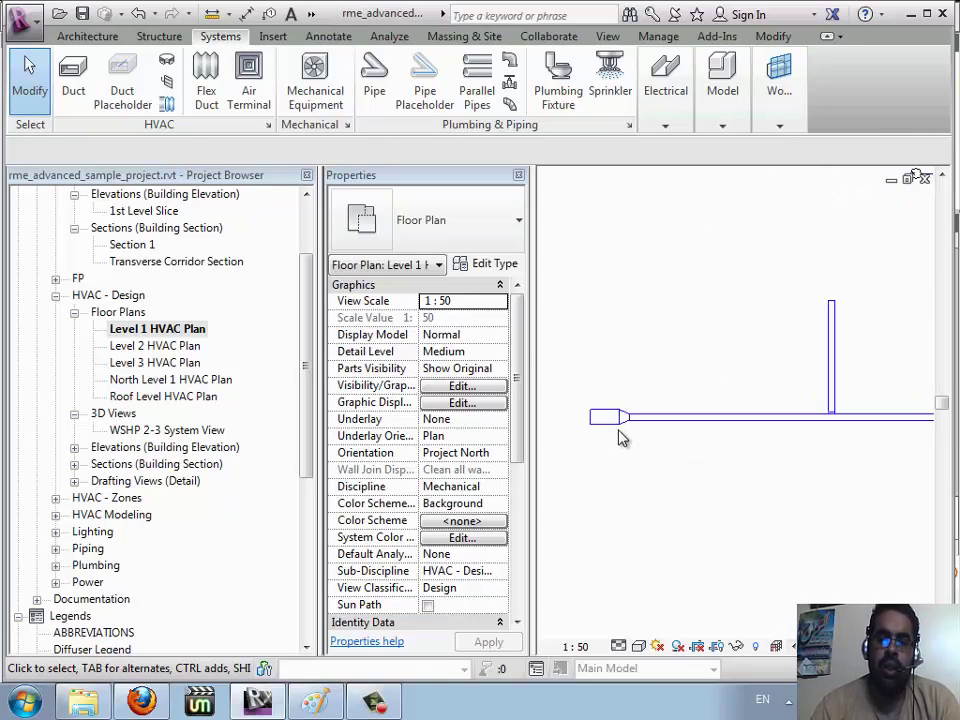
{"action": "scroll", "coordinate": [622, 434], "scroll_direction": "up", "scroll_amount": 2}
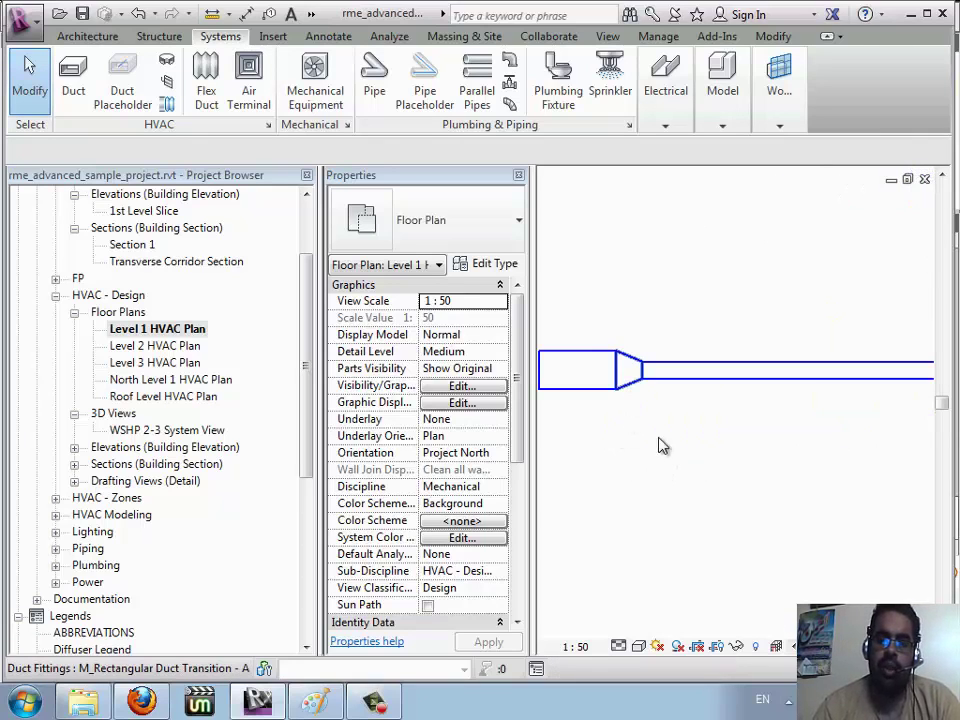
{"action": "left_click", "coordinate": [628, 378]}
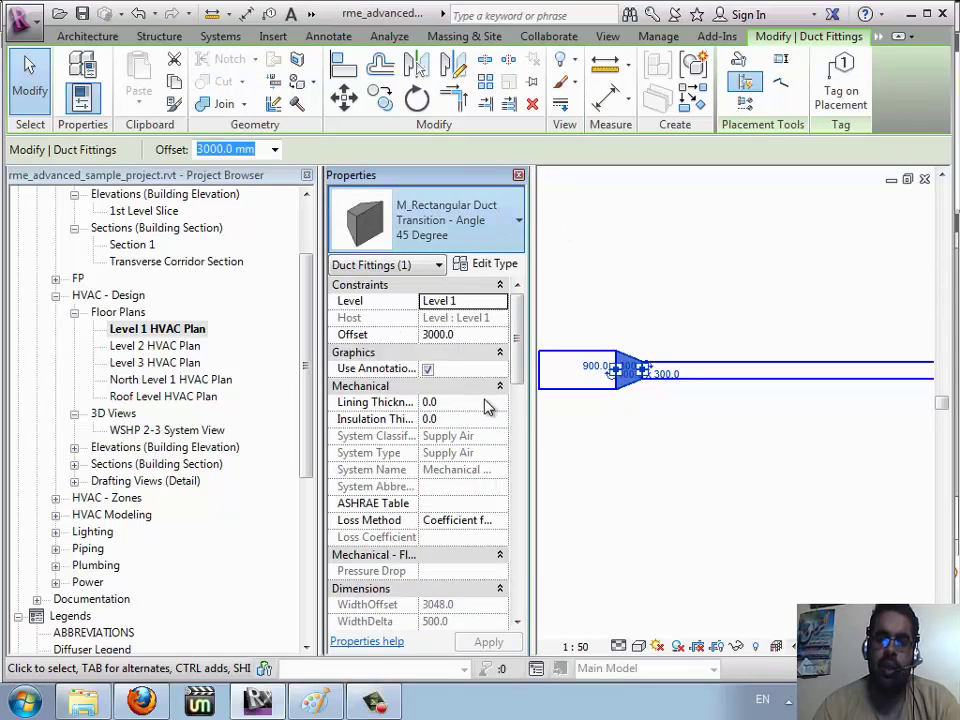
{"action": "left_click", "coordinate": [480, 222]}
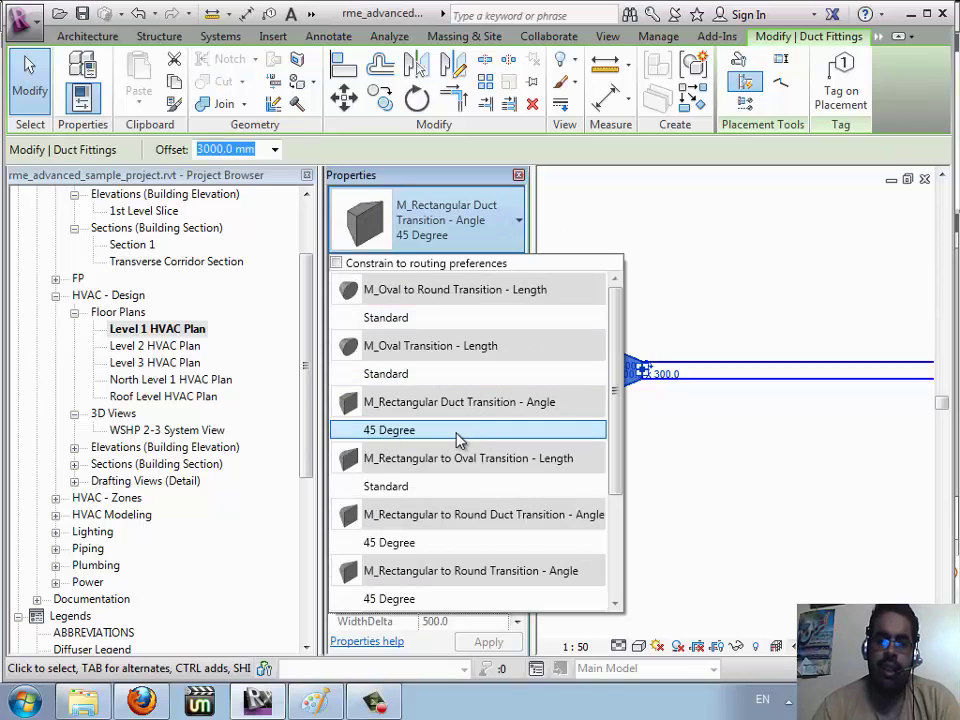
{"action": "left_click", "coordinate": [453, 440]}
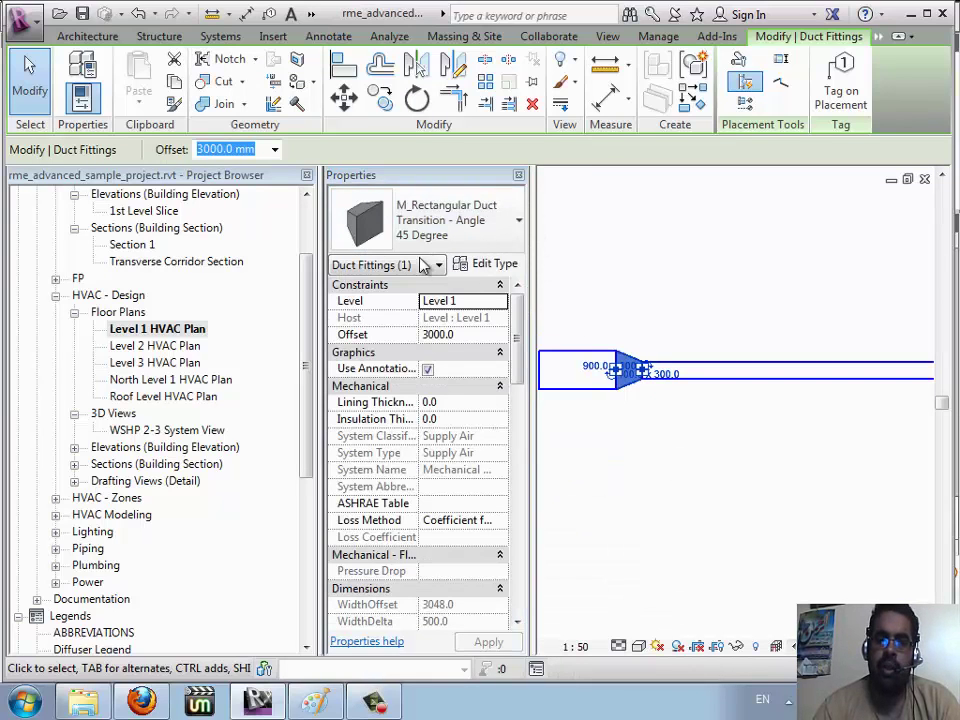
Step: Duplicate the transition type as '30 Degree' with a 30° angle and apply it
{"action": "left_click", "coordinate": [490, 264]}
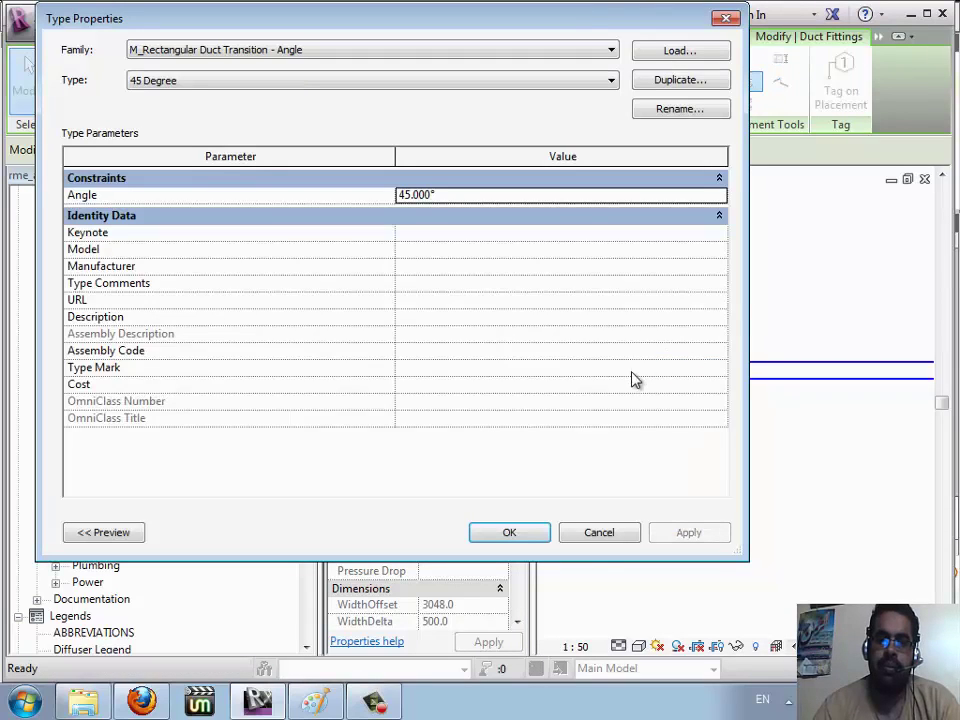
{"action": "left_click", "coordinate": [671, 86]}
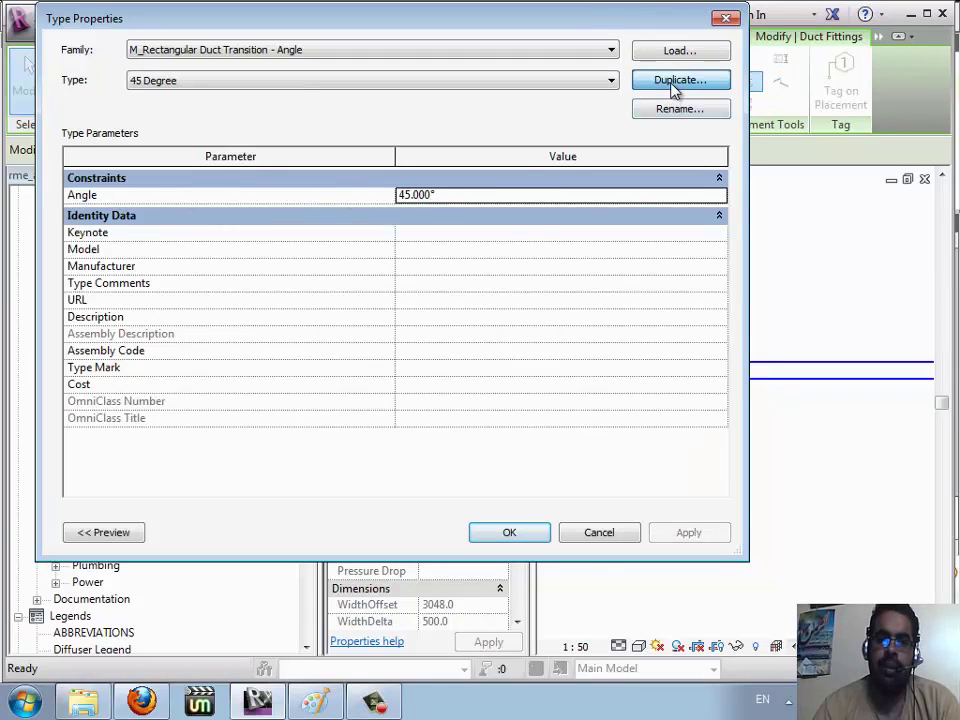
{"action": "left_click", "coordinate": [341, 273]}
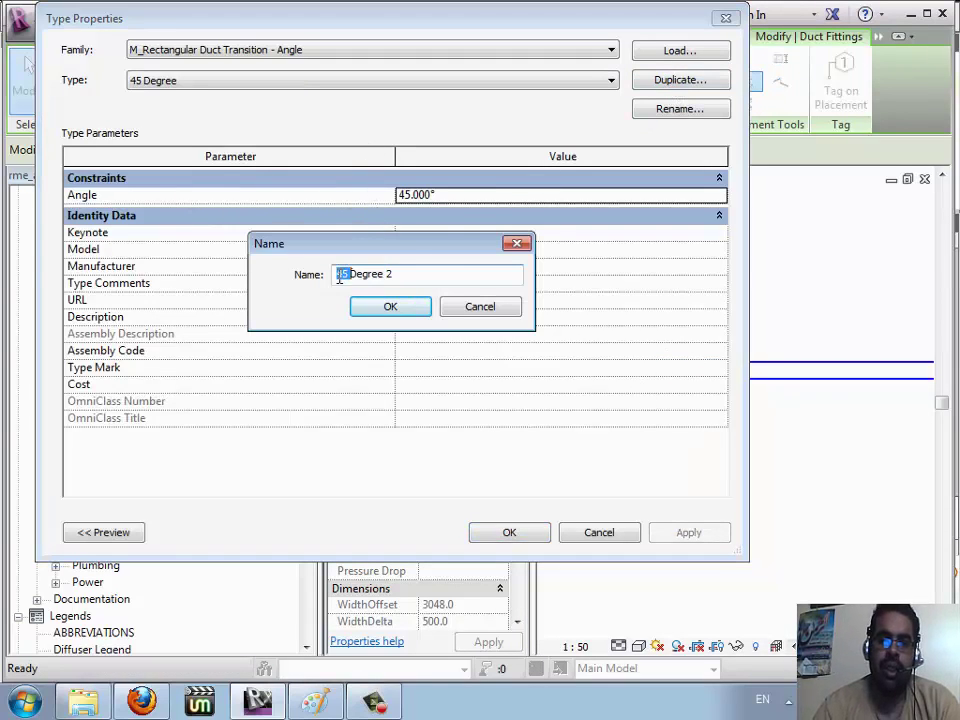
{"action": "type", "text": "30"}
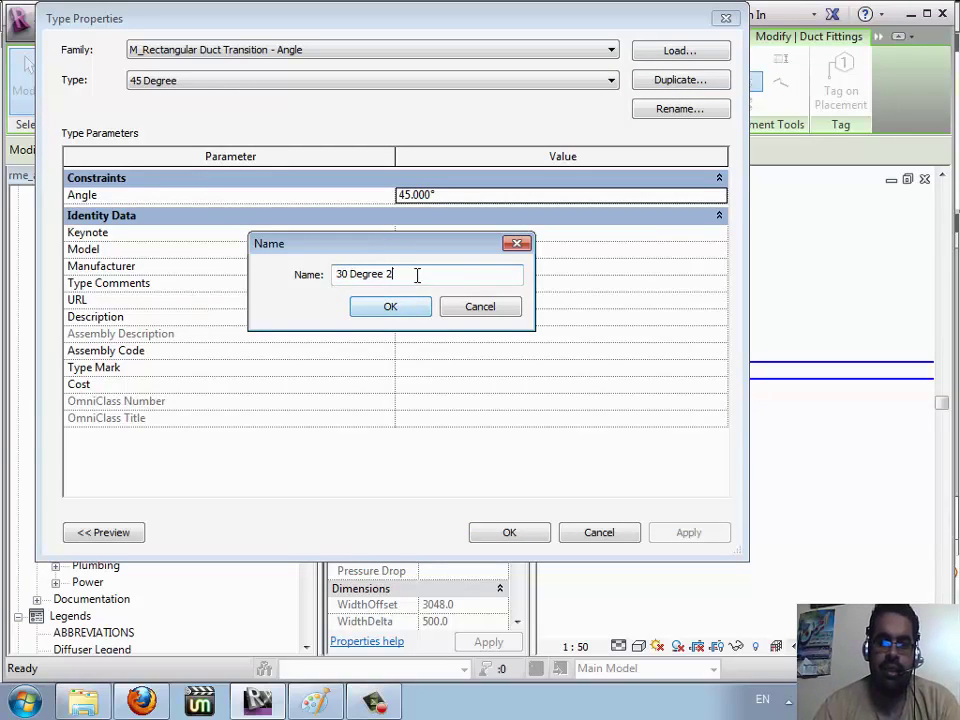
{"action": "key", "text": "BackSpace"}
{"action": "key", "text": "BackSpace"}
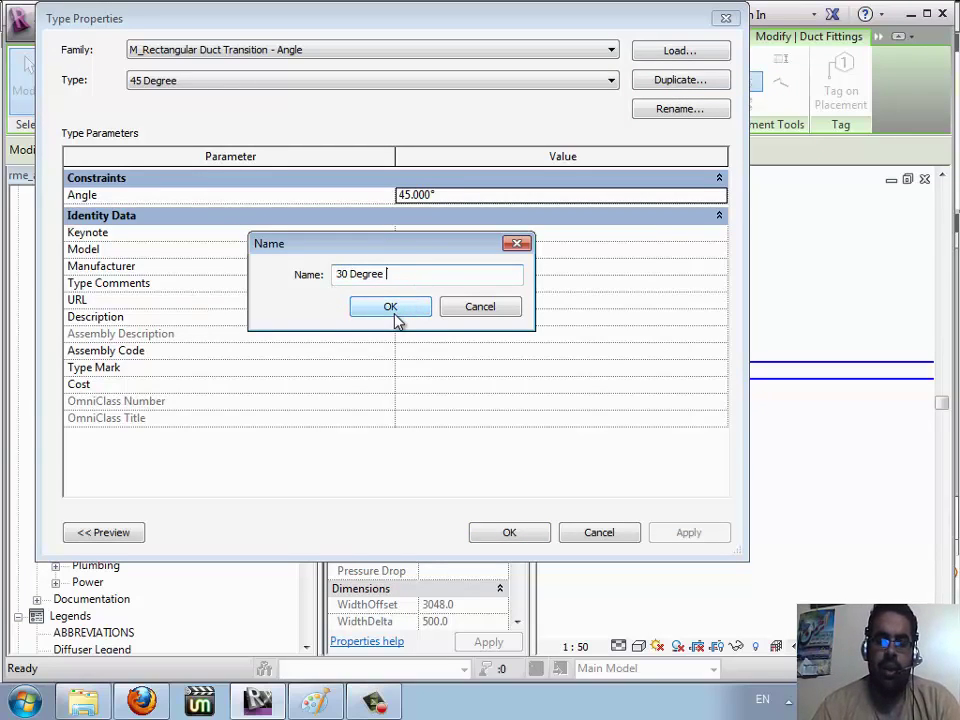
{"action": "left_click", "coordinate": [394, 315]}
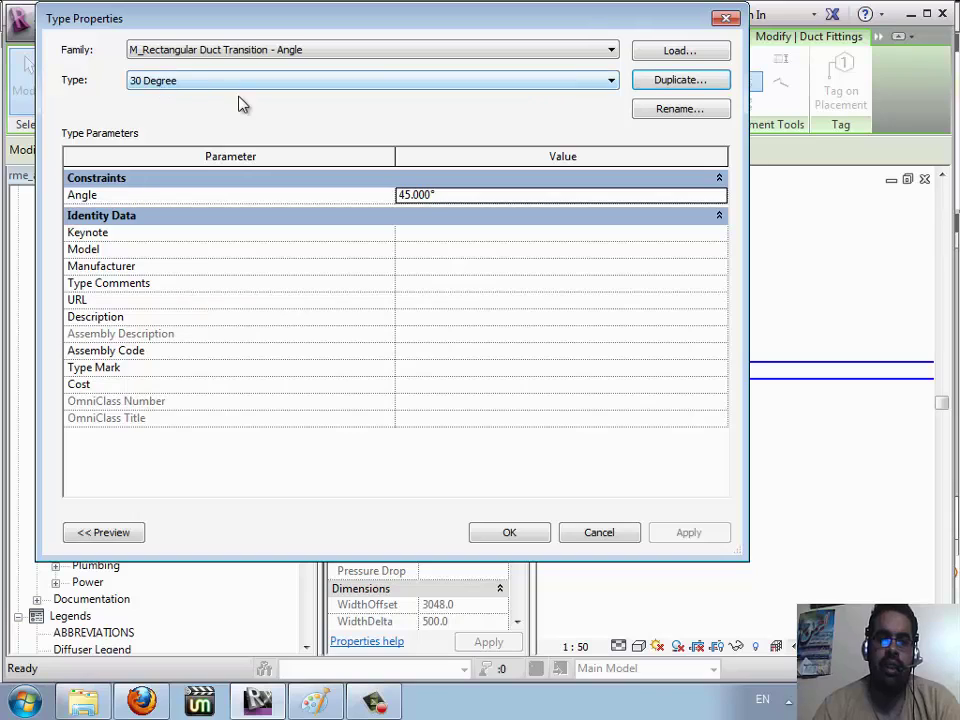
{"action": "left_click", "coordinate": [464, 195]}
{"action": "type", "text": "30"}
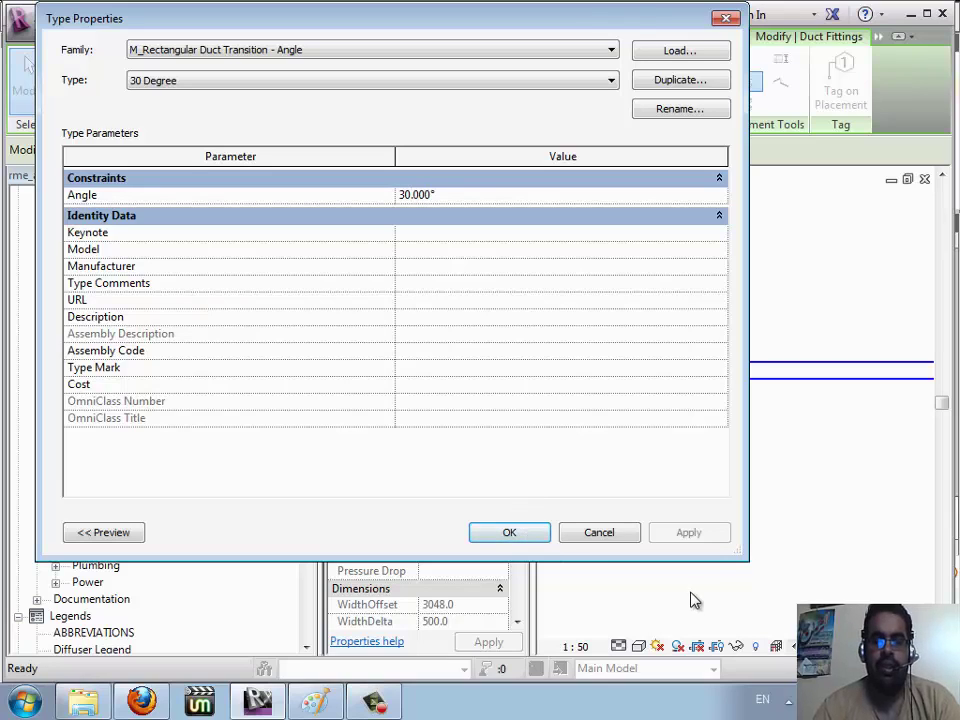
{"action": "key", "text": "Return"}
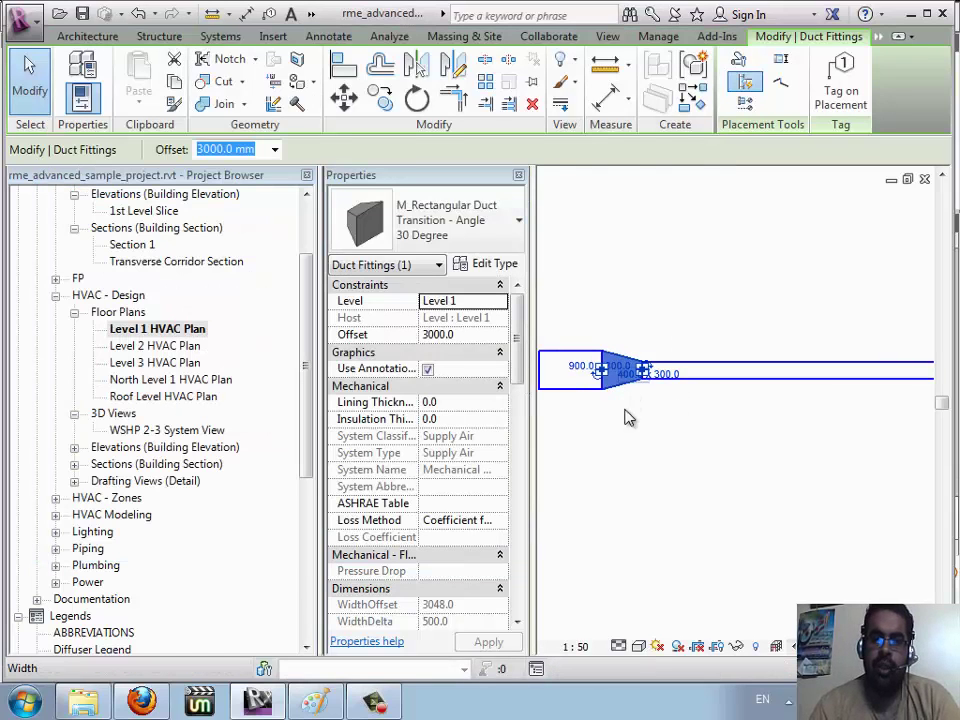
Step: Set the transition back to the 45 Degree type and deselect it
{"action": "left_click", "coordinate": [450, 220]}
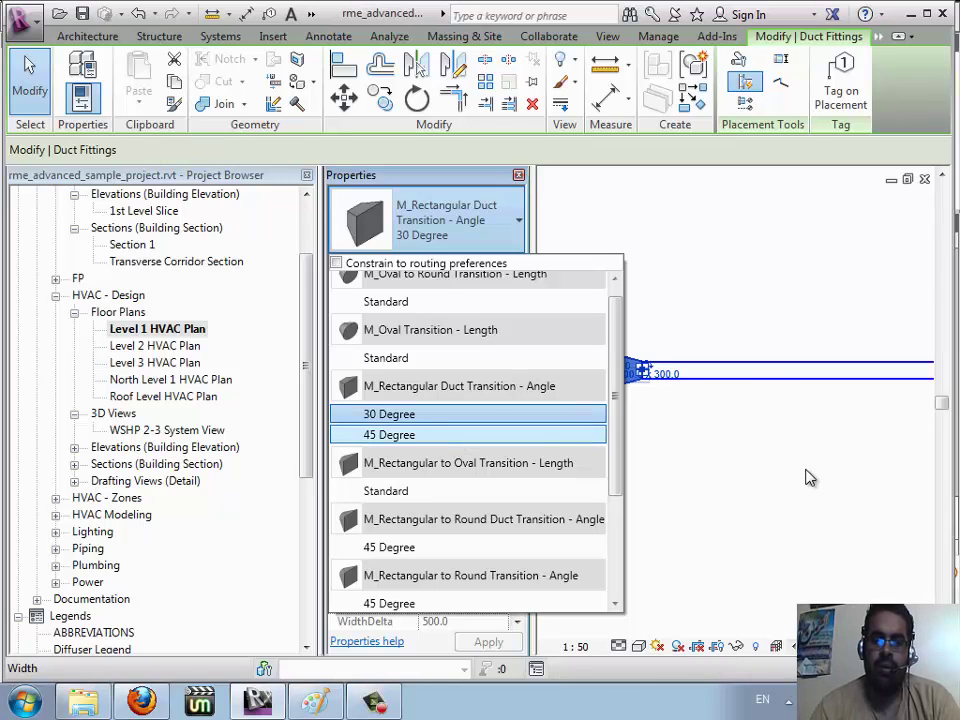
{"action": "key", "text": "Return"}
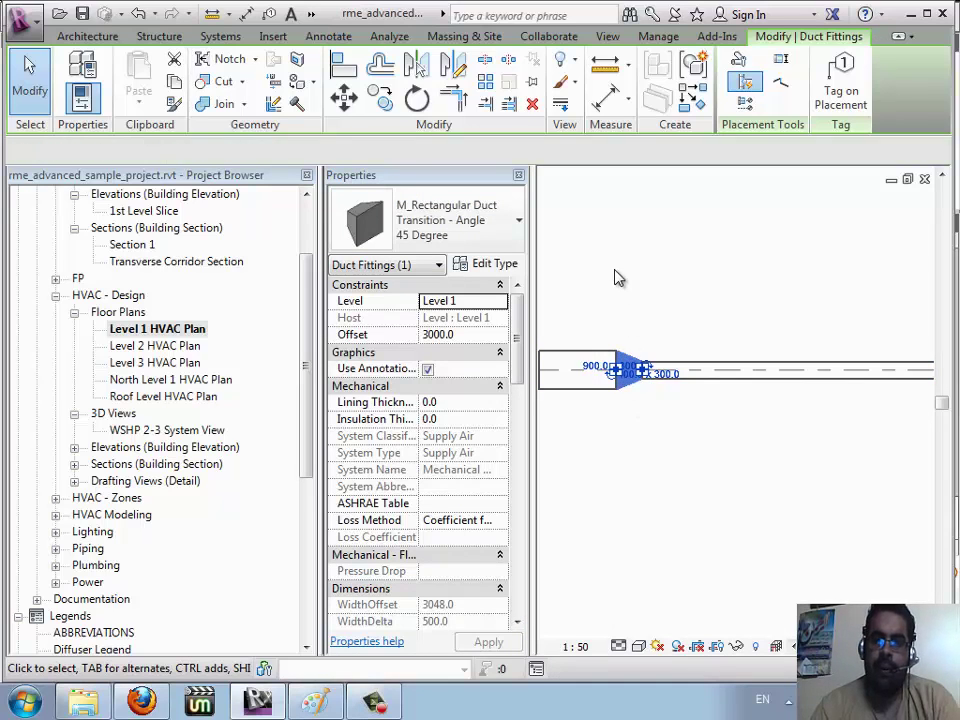
{"action": "left_click", "coordinate": [615, 278]}
{"action": "scroll", "coordinate": [615, 278], "scroll_direction": "down", "scroll_amount": 2}
{"action": "scroll", "coordinate": [596, 272], "scroll_direction": "down", "scroll_amount": 1}
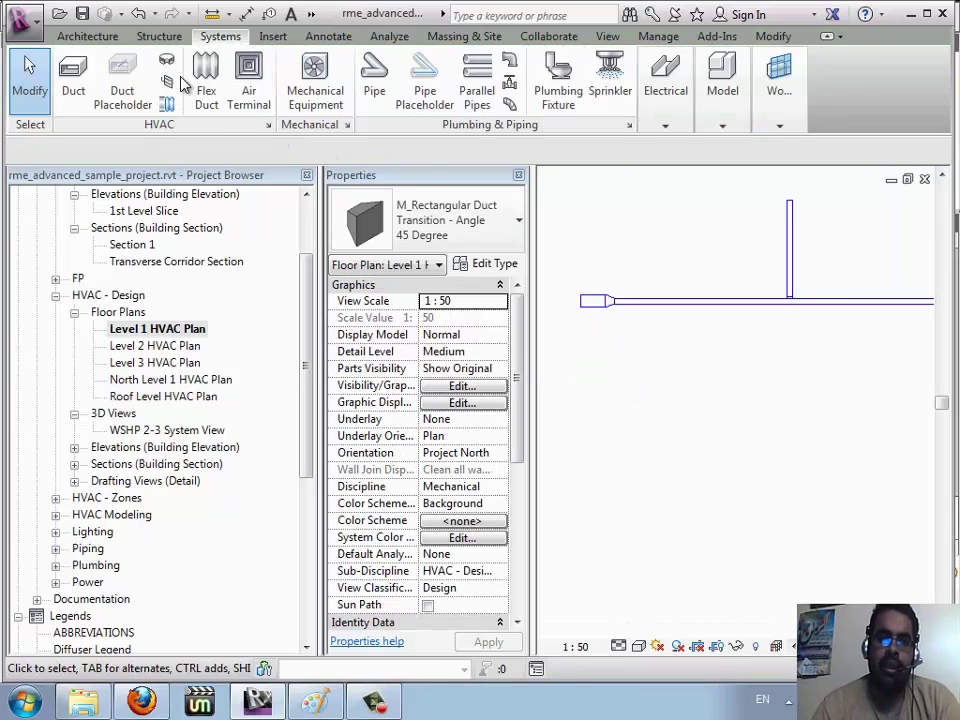
Step: Start another 900 × 300 supply duct at 3000 mm offset and zoom in on the duct end
{"action": "left_click", "coordinate": [73, 85]}
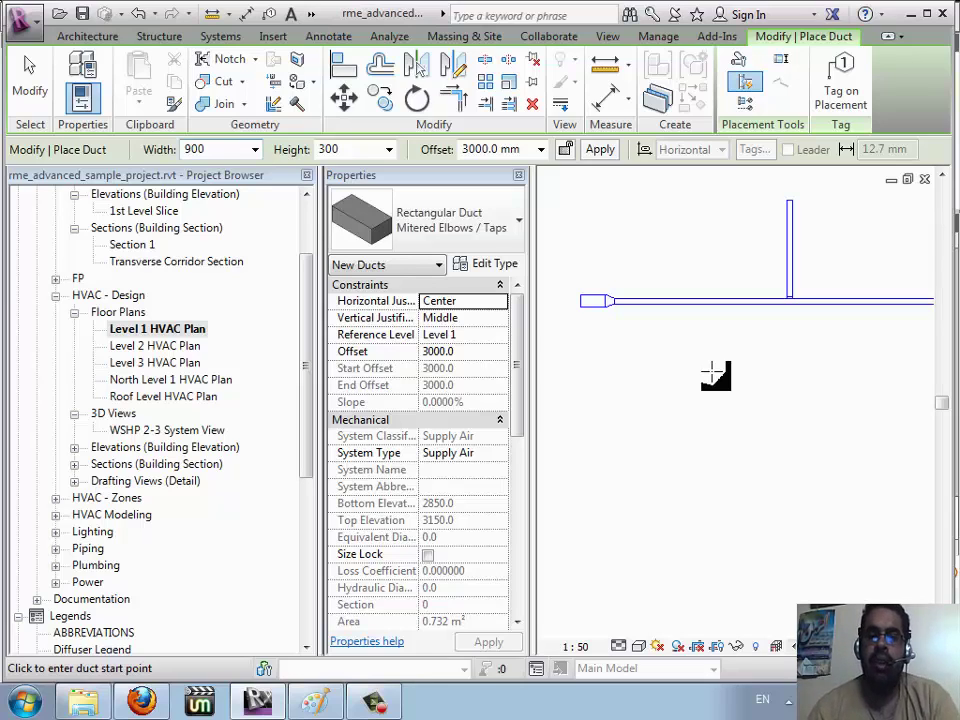
{"action": "scroll", "coordinate": [598, 308], "scroll_direction": "up", "scroll_amount": 3}
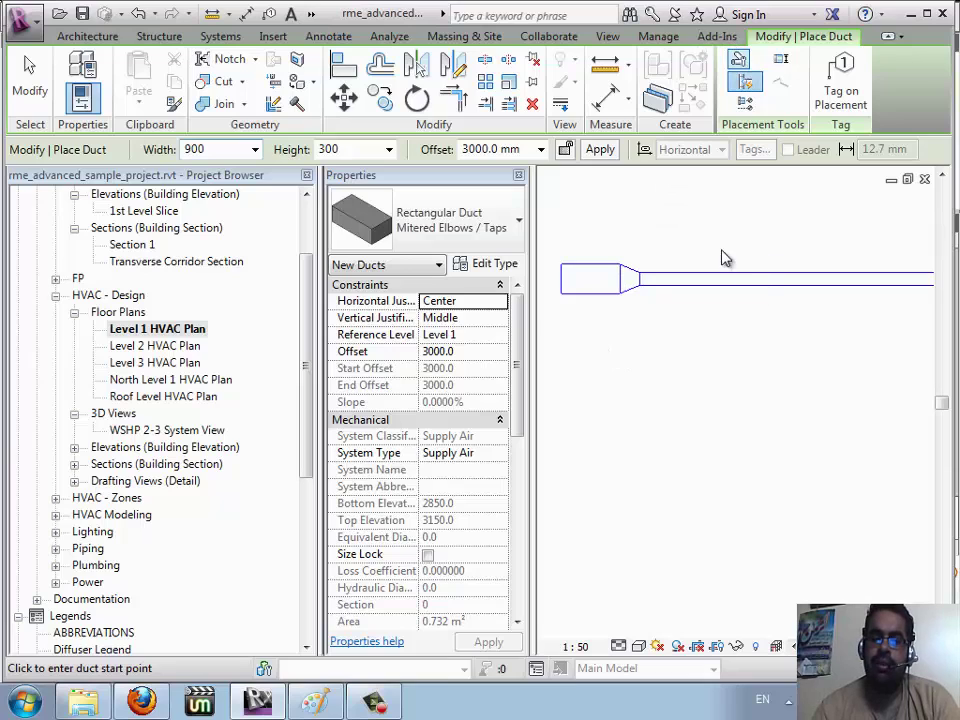
Step: Set the vertical justification for new ducts to Bottom
{"action": "left_click", "coordinate": [738, 60]}
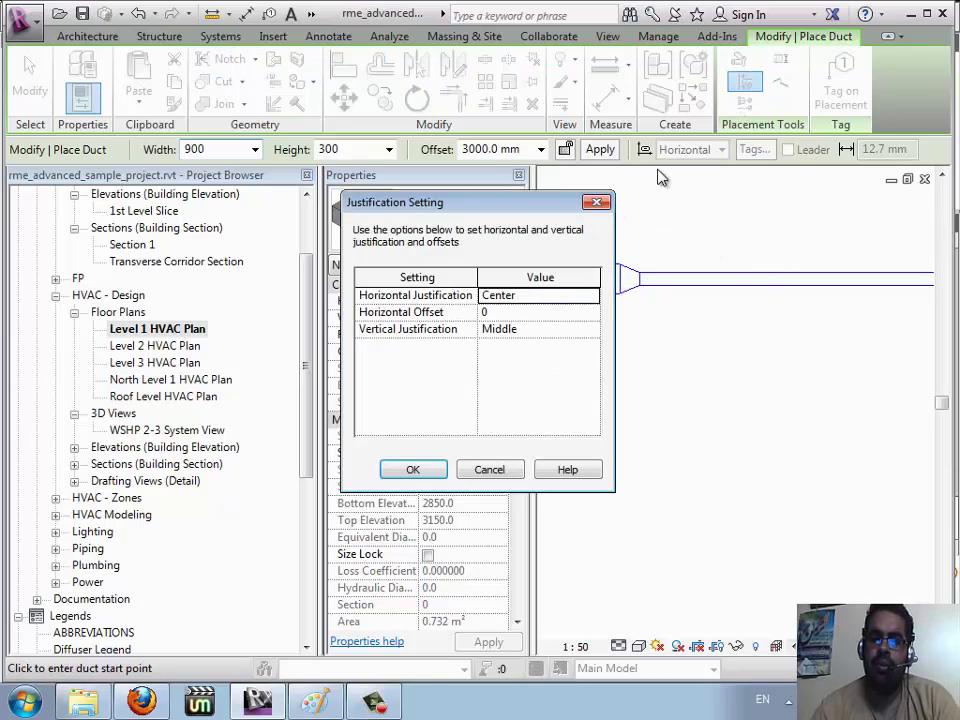
{"action": "left_click", "coordinate": [592, 336]}
{"action": "left_click", "coordinate": [592, 335]}
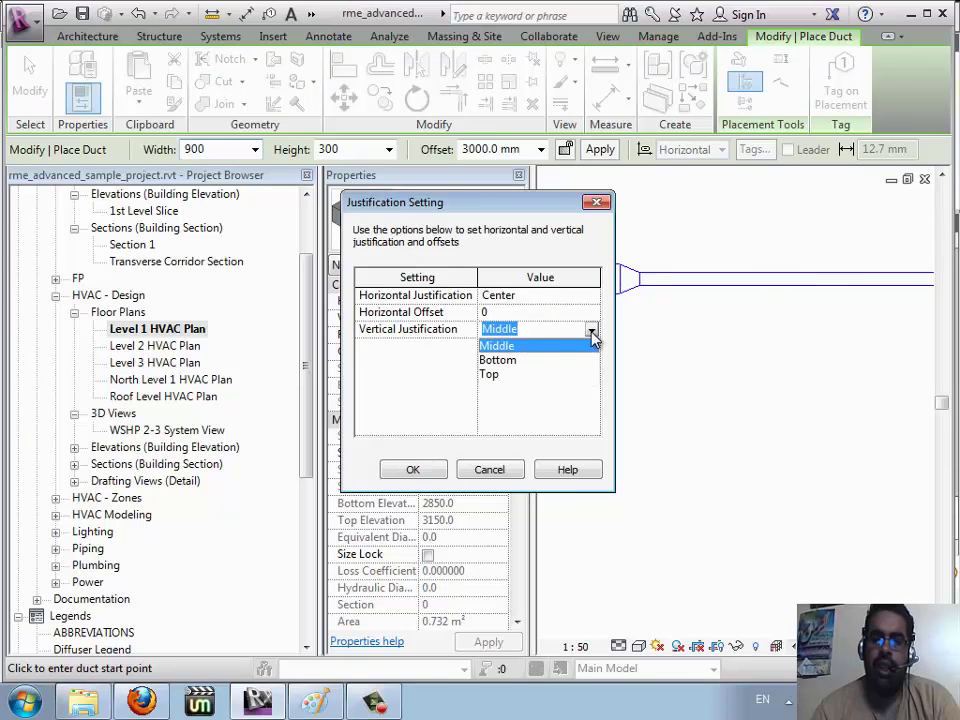
{"action": "left_click", "coordinate": [531, 360]}
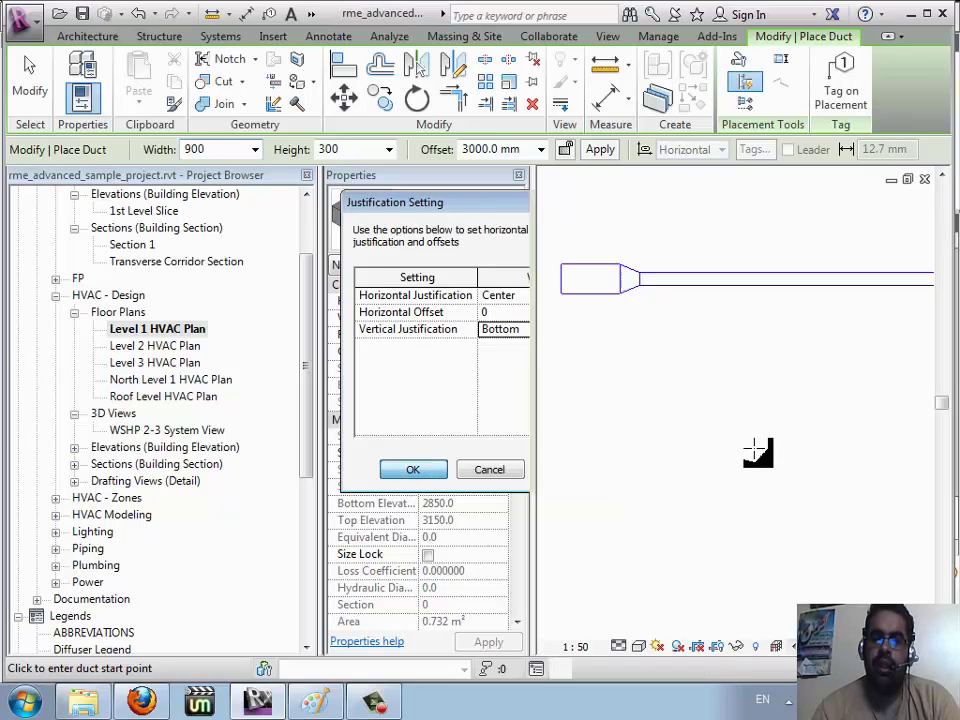
{"action": "key", "text": "Return"}
Step: Draw a separate 900 × 300 horizontal duct below the transition
{"action": "left_click", "coordinate": [561, 400]}
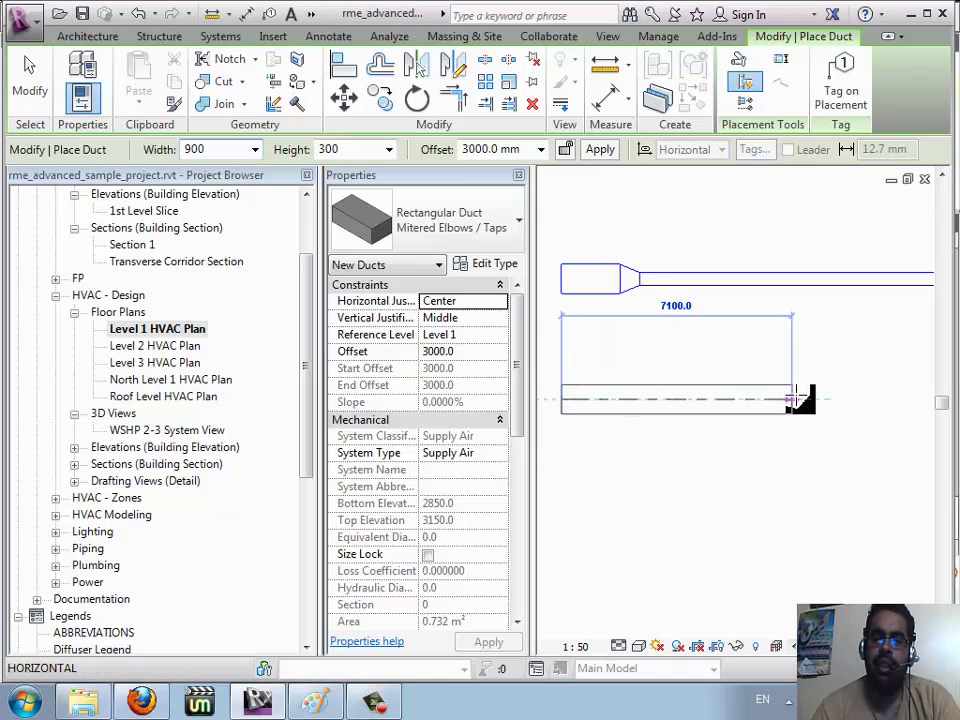
{"action": "left_click", "coordinate": [833, 400]}
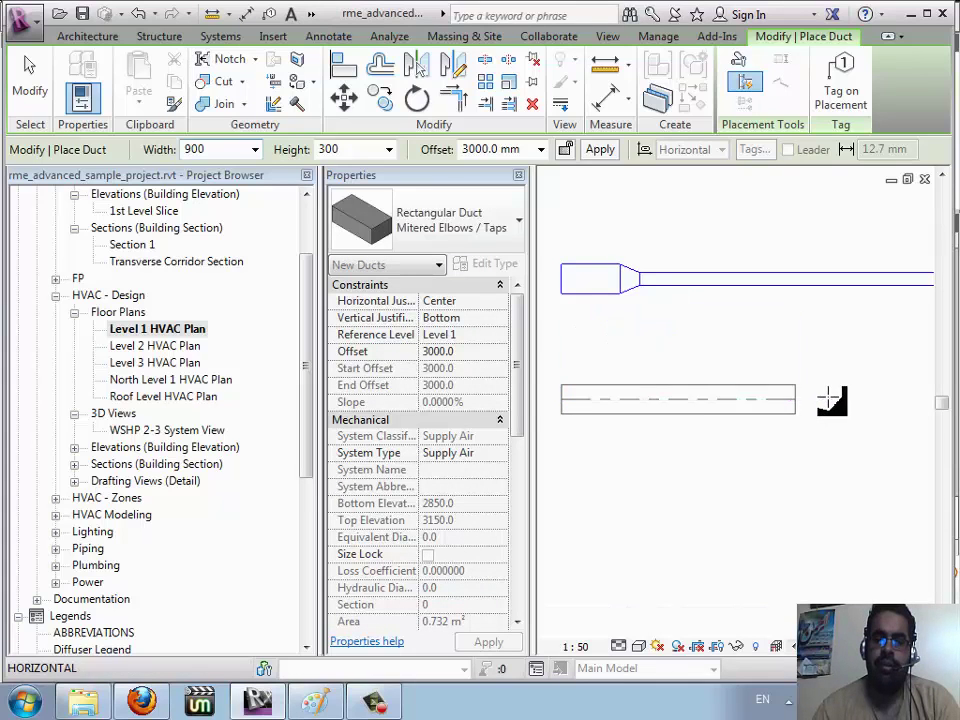
{"action": "key", "text": "Escape"}
{"action": "key", "text": "Escape"}
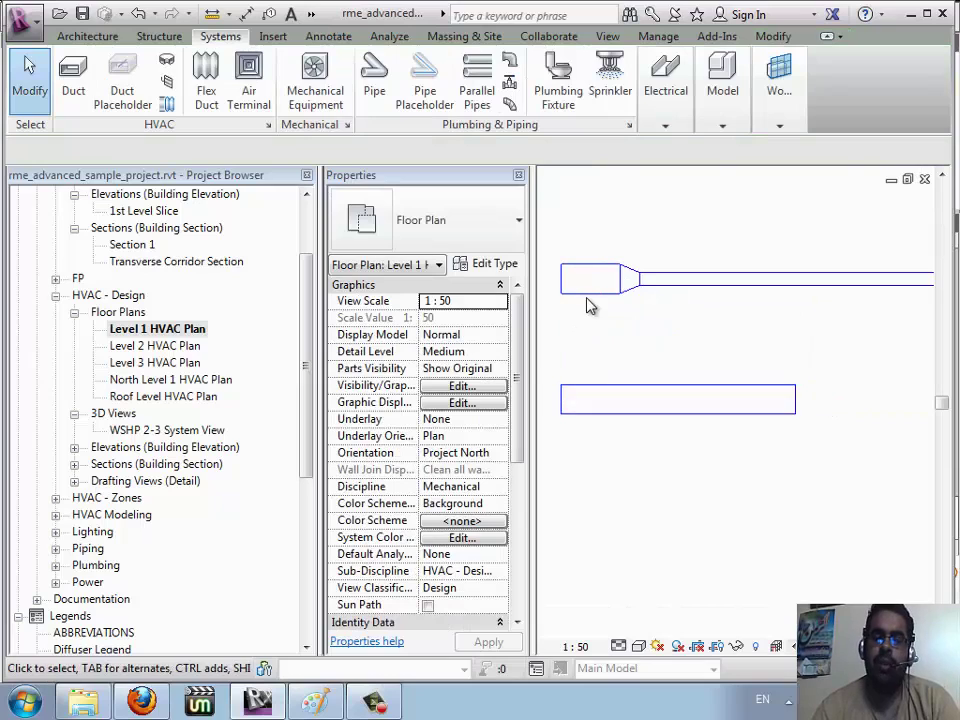
Step: Check the model in the default 3D view, then start a section on Level 1 HVAC Plan
{"action": "scroll", "coordinate": [615, 258], "scroll_direction": "down", "scroll_amount": 3}
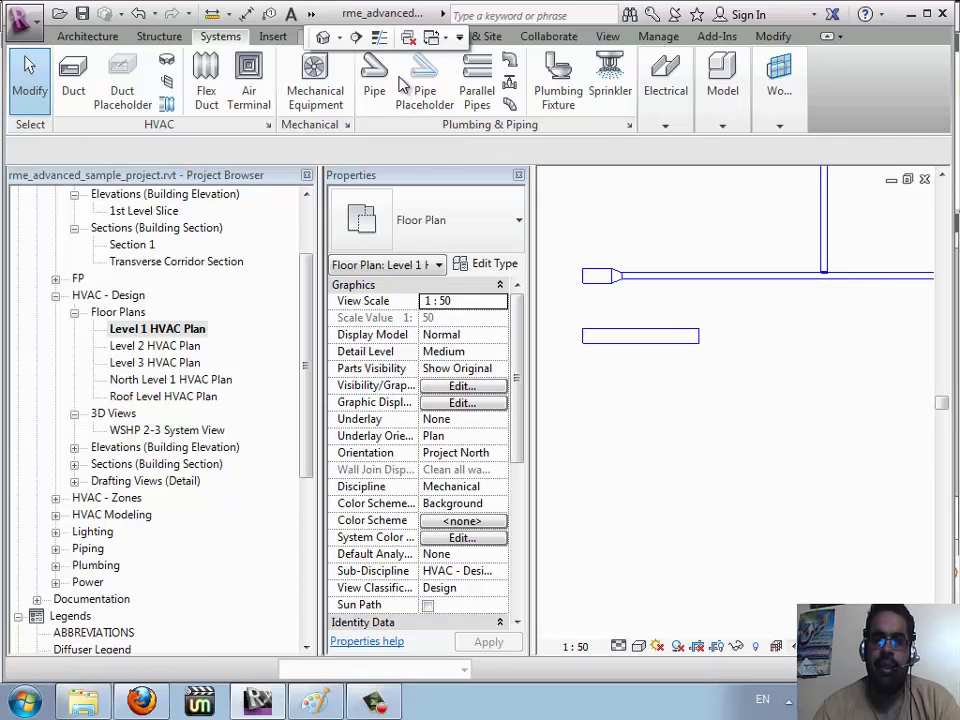
{"action": "left_click", "coordinate": [343, 35]}
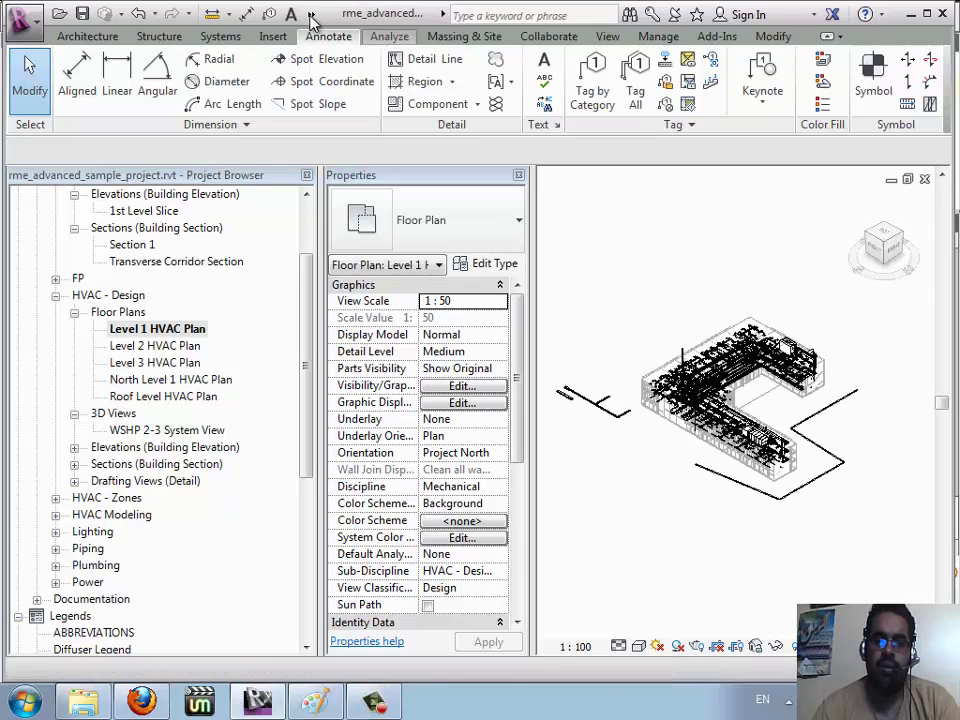
{"action": "left_click", "coordinate": [311, 14]}
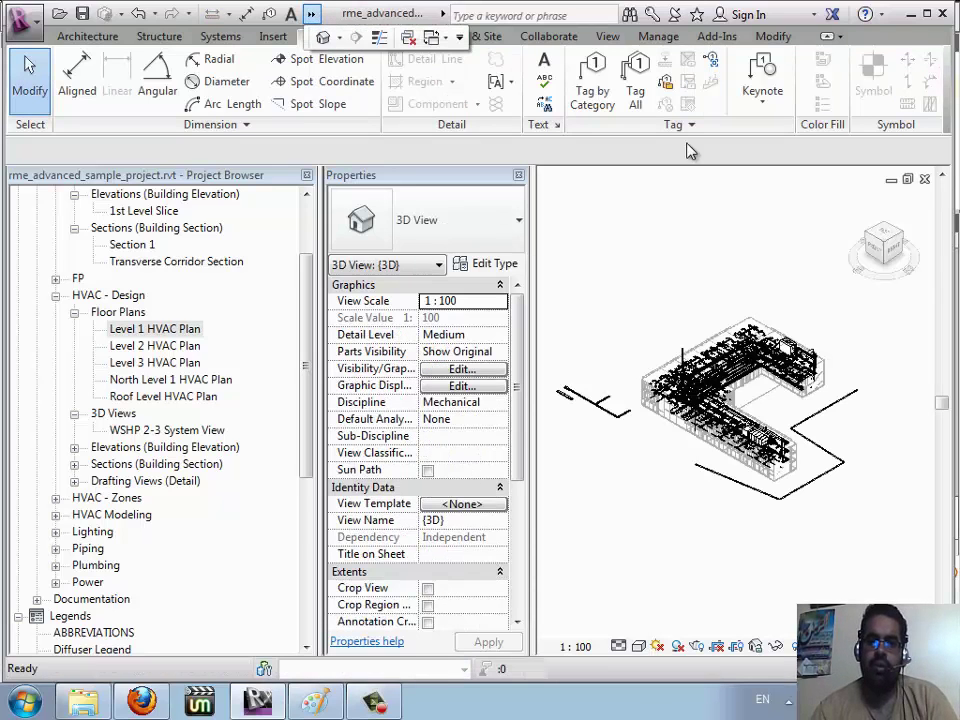
{"action": "left_click", "coordinate": [924, 179]}
{"action": "left_click", "coordinate": [311, 14]}
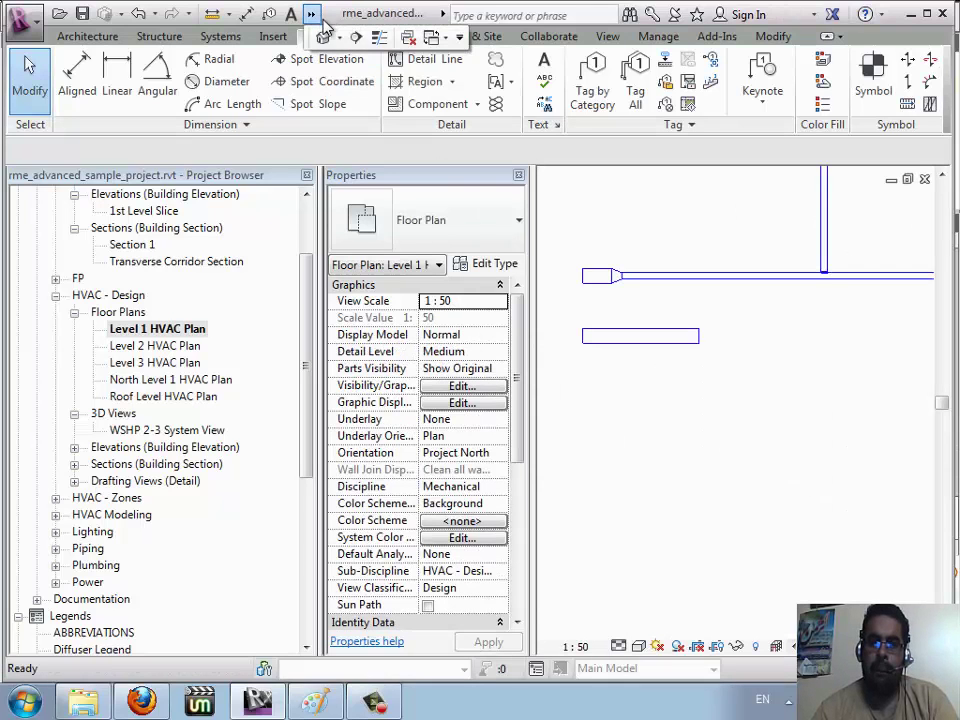
Step: Cut Section 10 vertically across both ducts, view it, then return to Level 1 HVAC Plan
{"action": "left_click", "coordinate": [556, 186]}
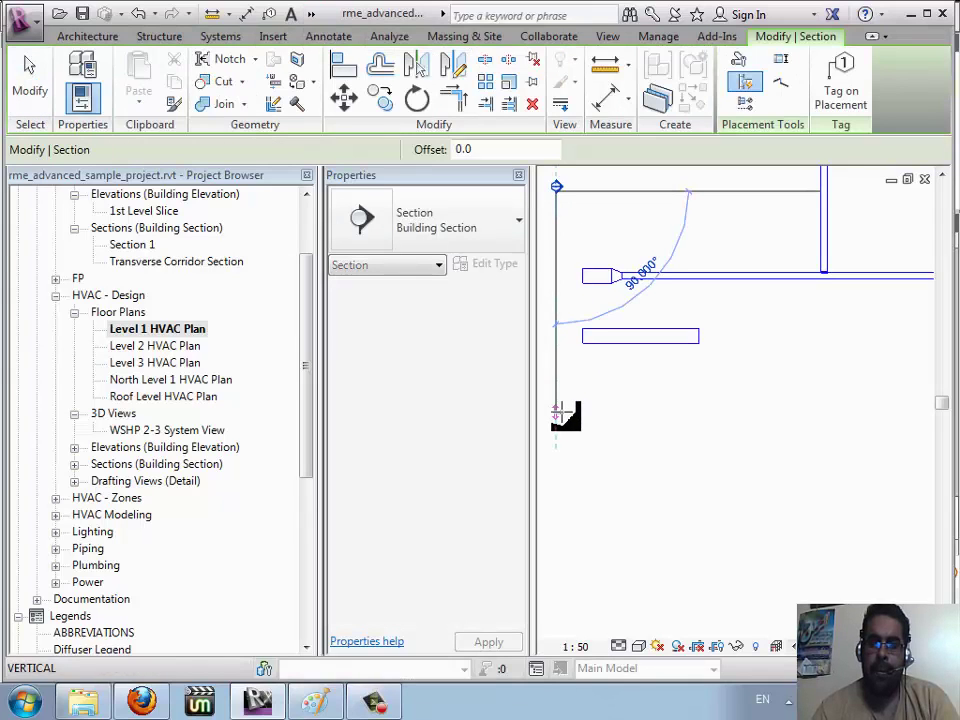
{"action": "left_click", "coordinate": [558, 410]}
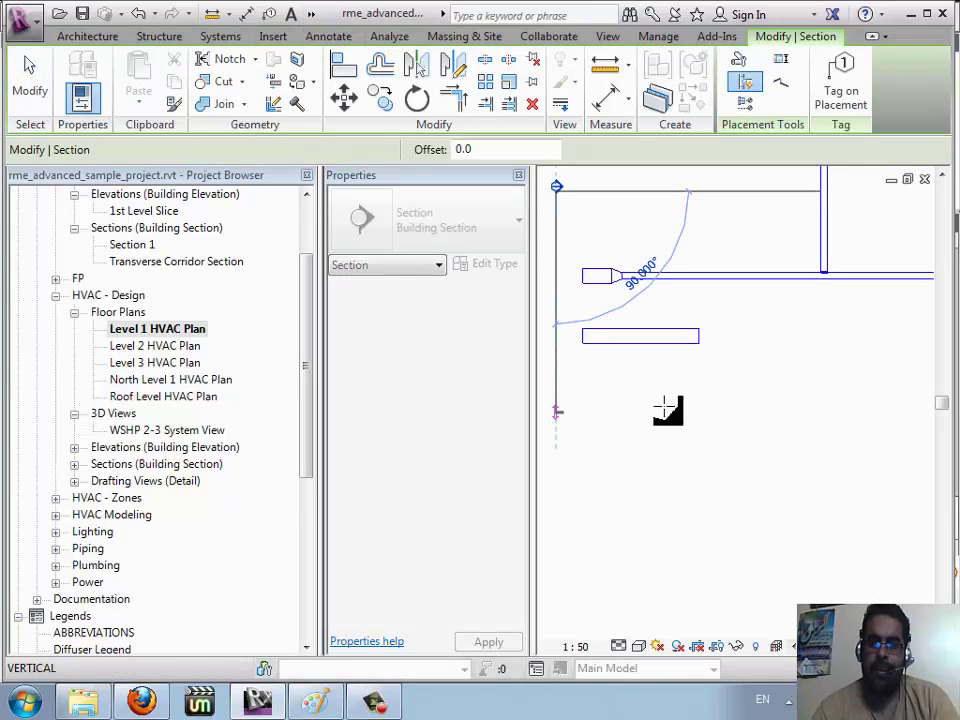
{"action": "right_click", "coordinate": [575, 360]}
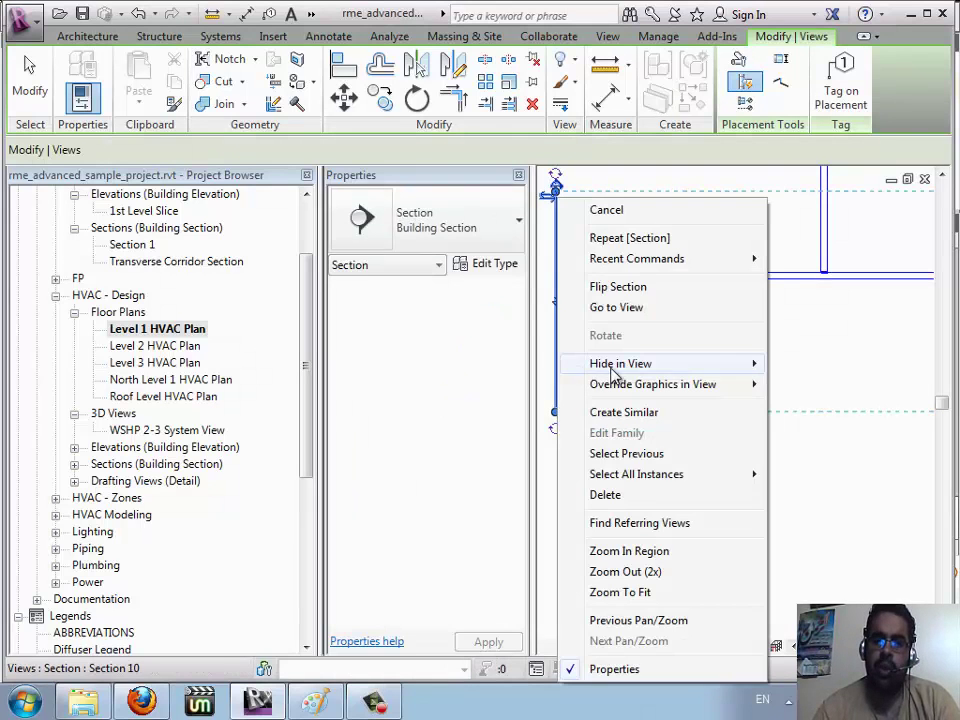
{"action": "left_click", "coordinate": [619, 306]}
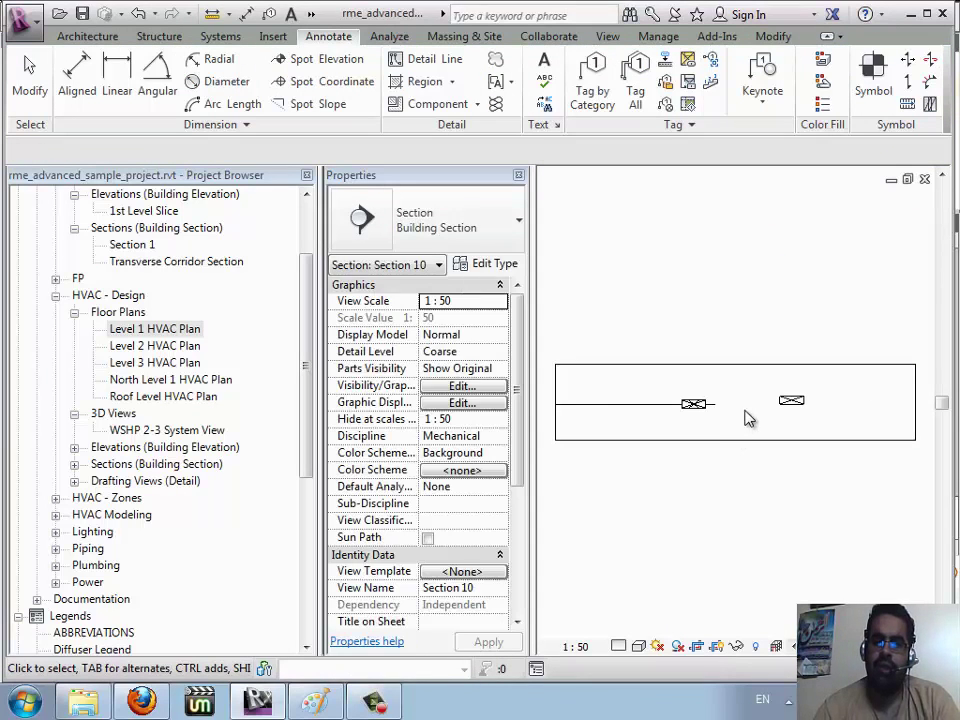
{"action": "scroll", "coordinate": [795, 402], "scroll_direction": "up", "scroll_amount": 3}
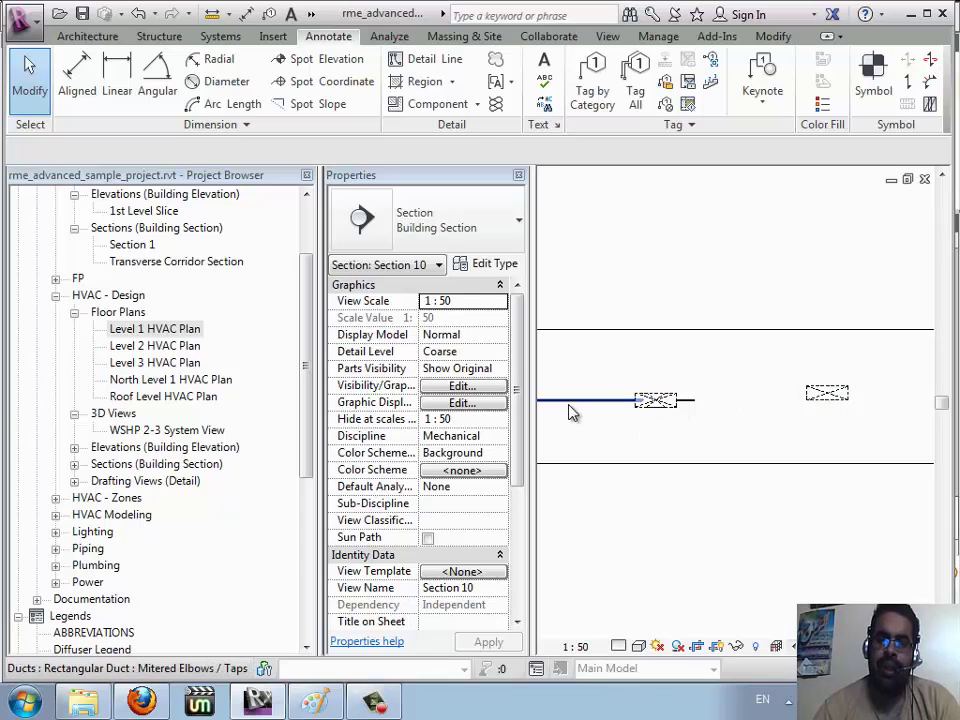
{"action": "key", "text": "ctrl+Tab"}
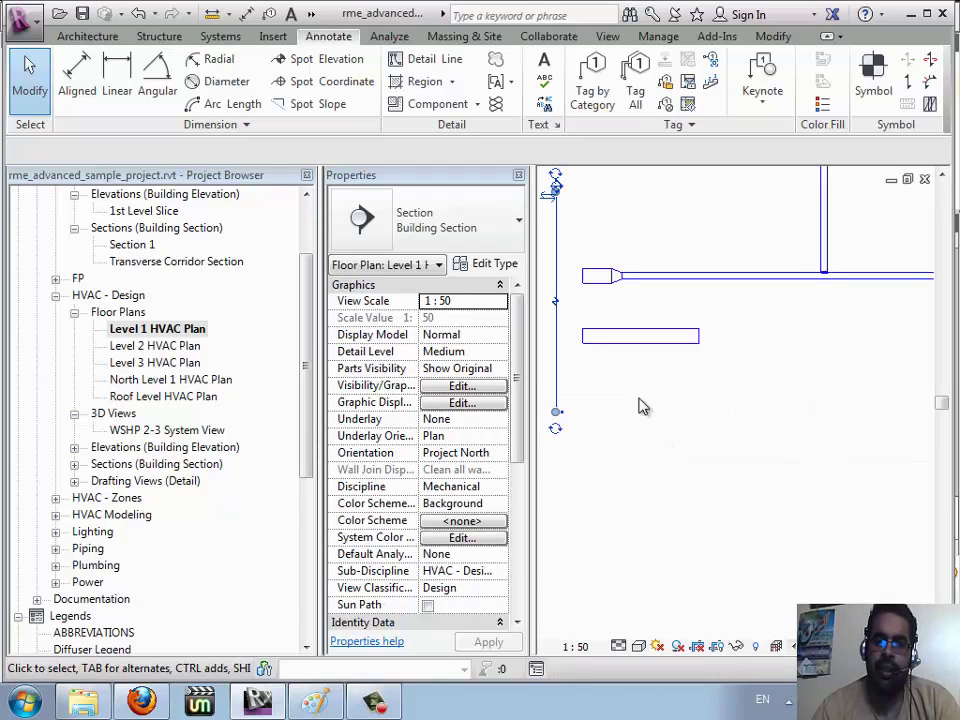
Step: Zoom out and start a bottom-justified 900 × 300 duct at 3000 mm offset
{"action": "scroll", "coordinate": [612, 306], "scroll_direction": "down", "scroll_amount": 2}
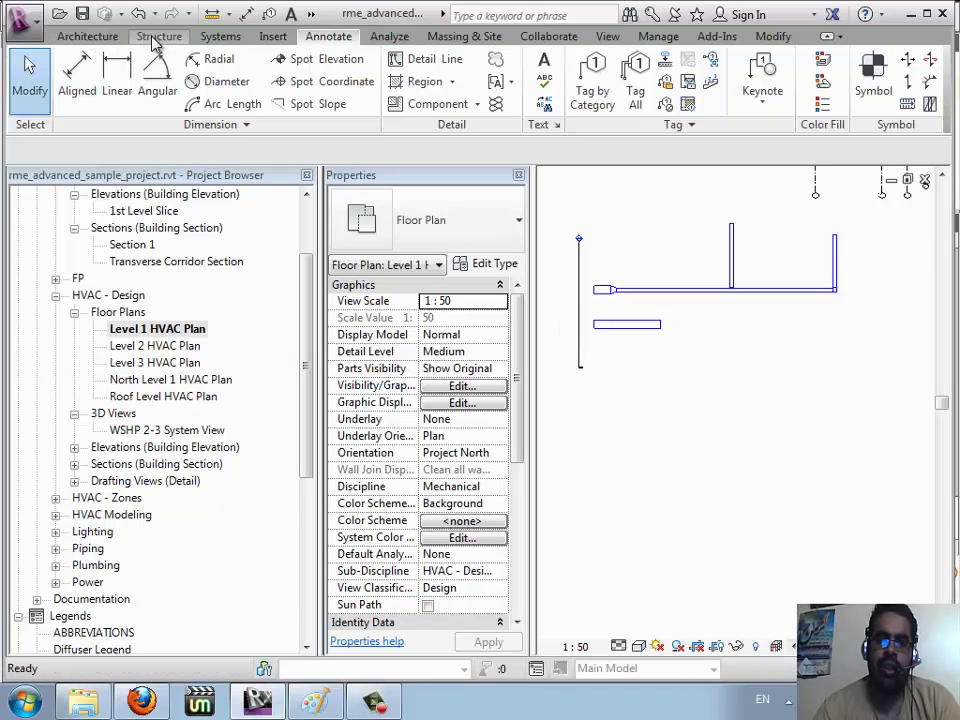
{"action": "left_click", "coordinate": [220, 36]}
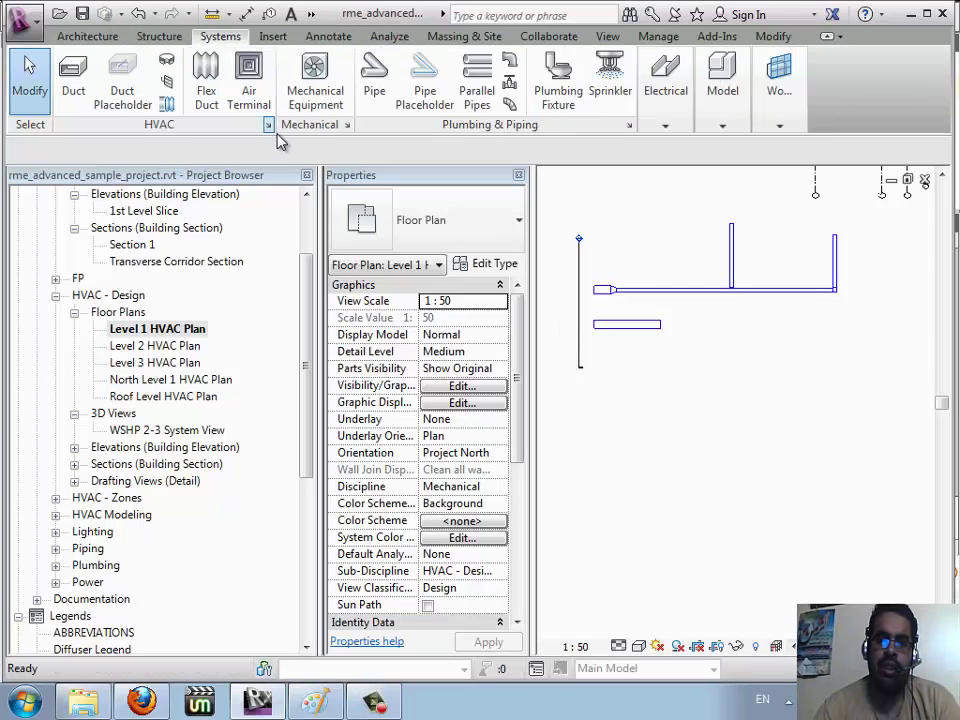
{"action": "left_click", "coordinate": [70, 88]}
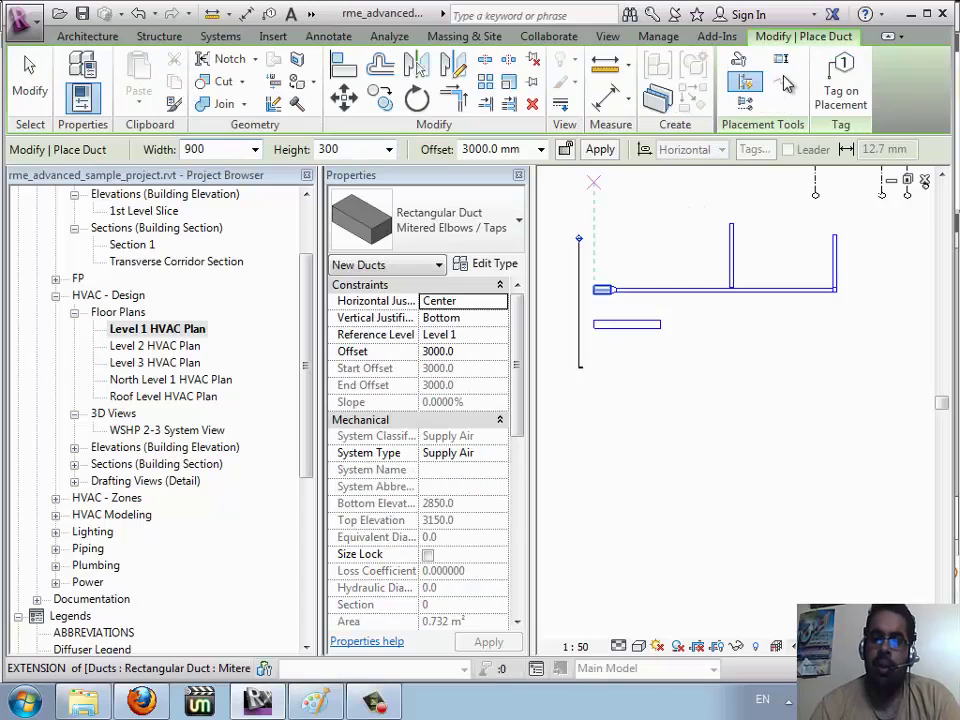
Step: Draw a lower horizontal duct at the 3000 mm offset
{"action": "left_click", "coordinate": [541, 149]}
{"action": "left_click", "coordinate": [488, 281]}
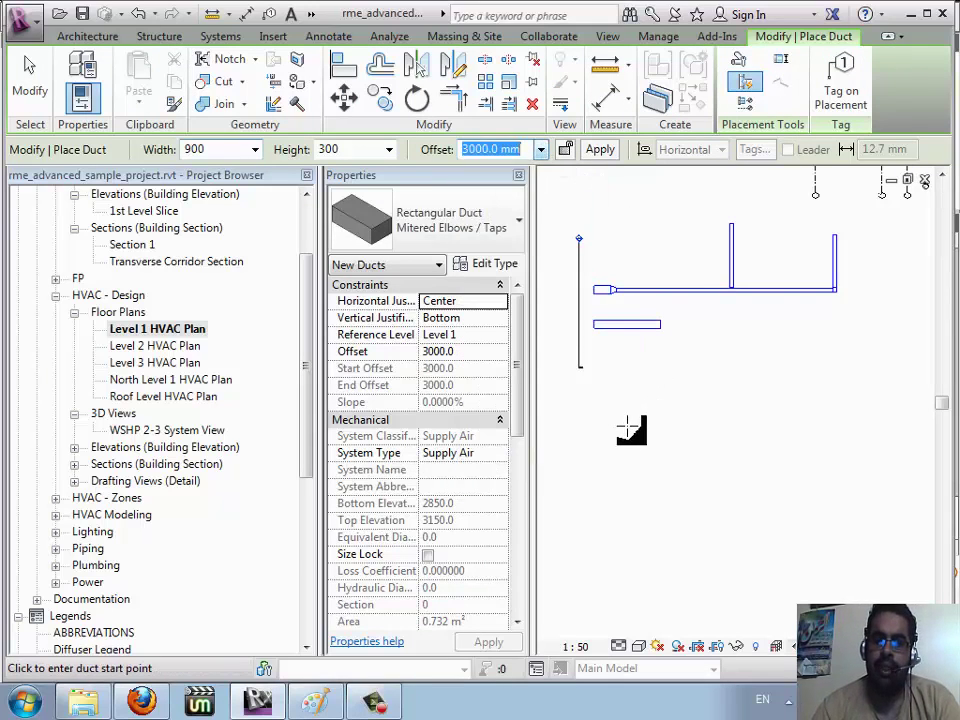
{"action": "left_click", "coordinate": [770, 448]}
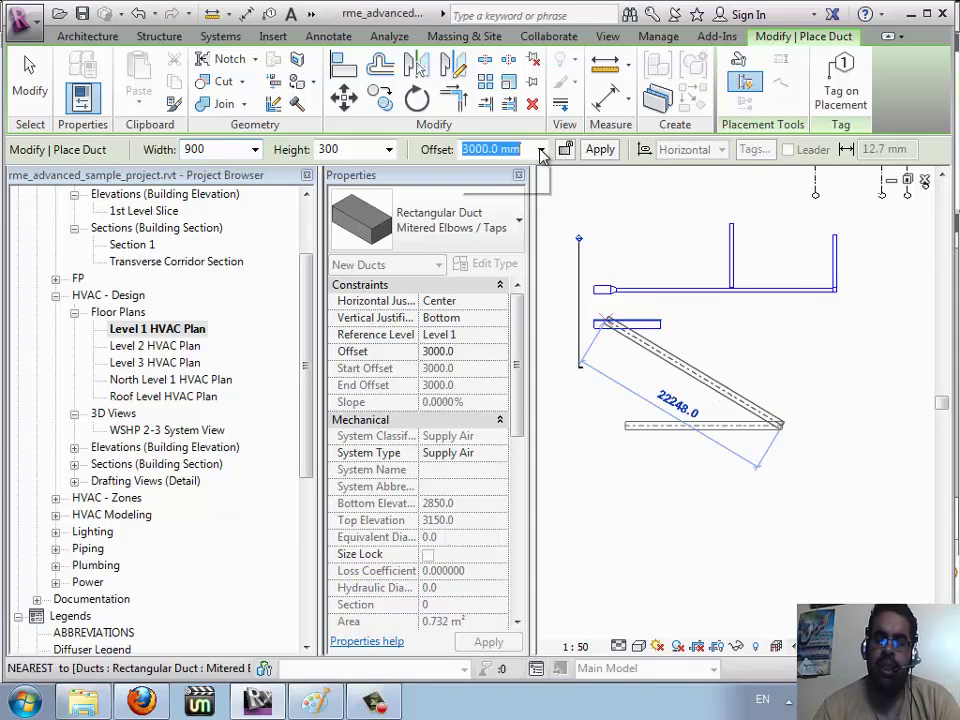
{"action": "left_click", "coordinate": [540, 149]}
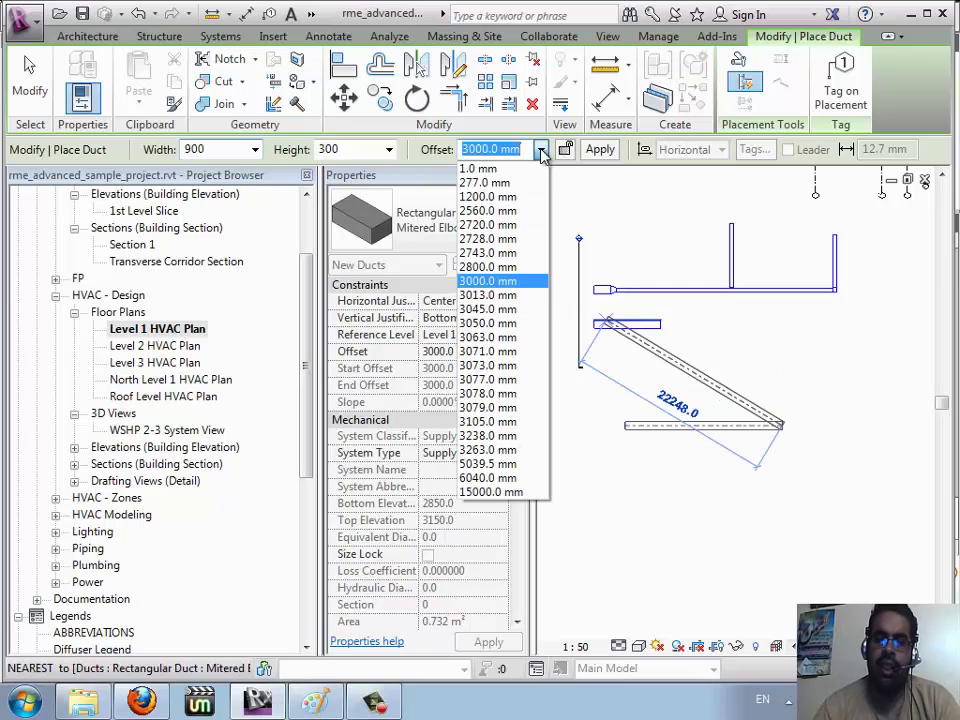
{"action": "left_click", "coordinate": [540, 205]}
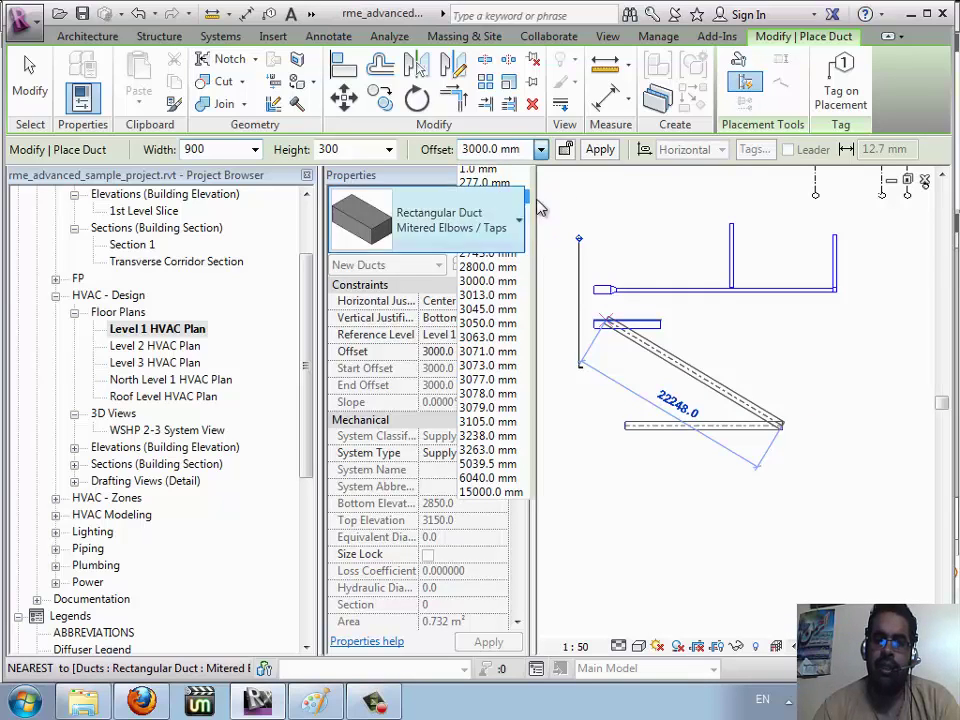
{"action": "left_click", "coordinate": [872, 425]}
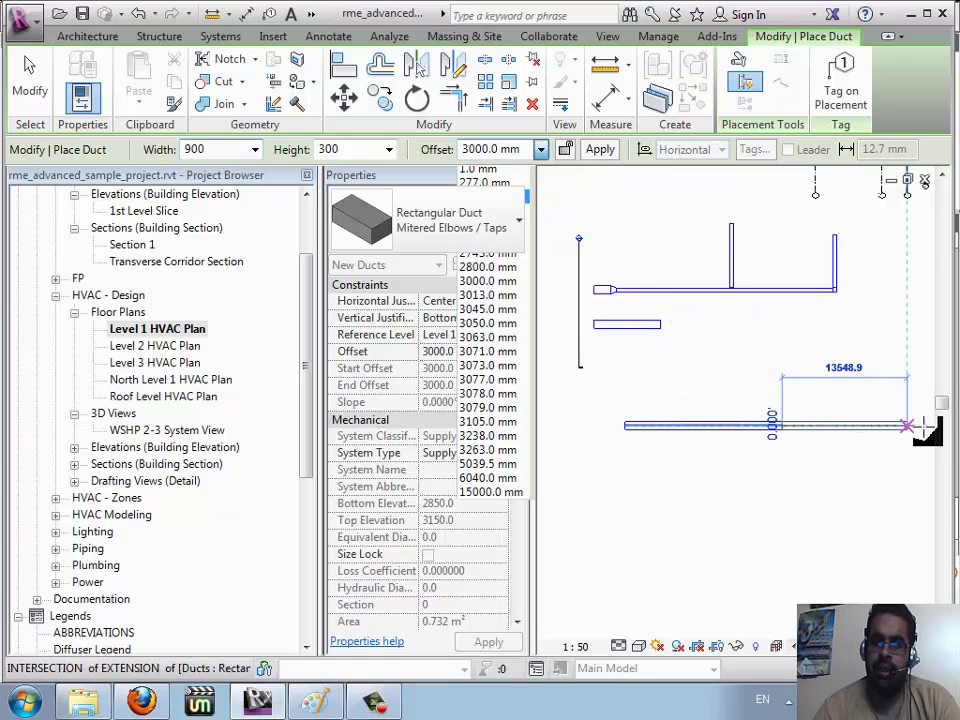
Step: At 1200 mm offset, extend the duct 15000 mm right and run a vertical leg up
{"action": "type", "text": "1200"}
{"action": "key", "text": "Return"}
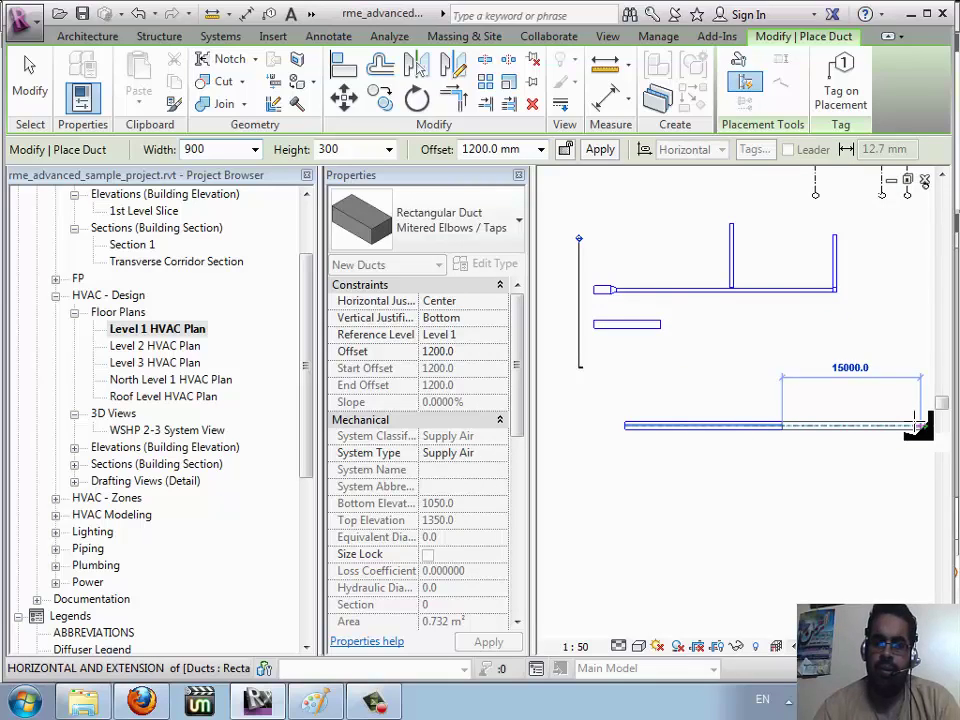
{"action": "left_click", "coordinate": [917, 425]}
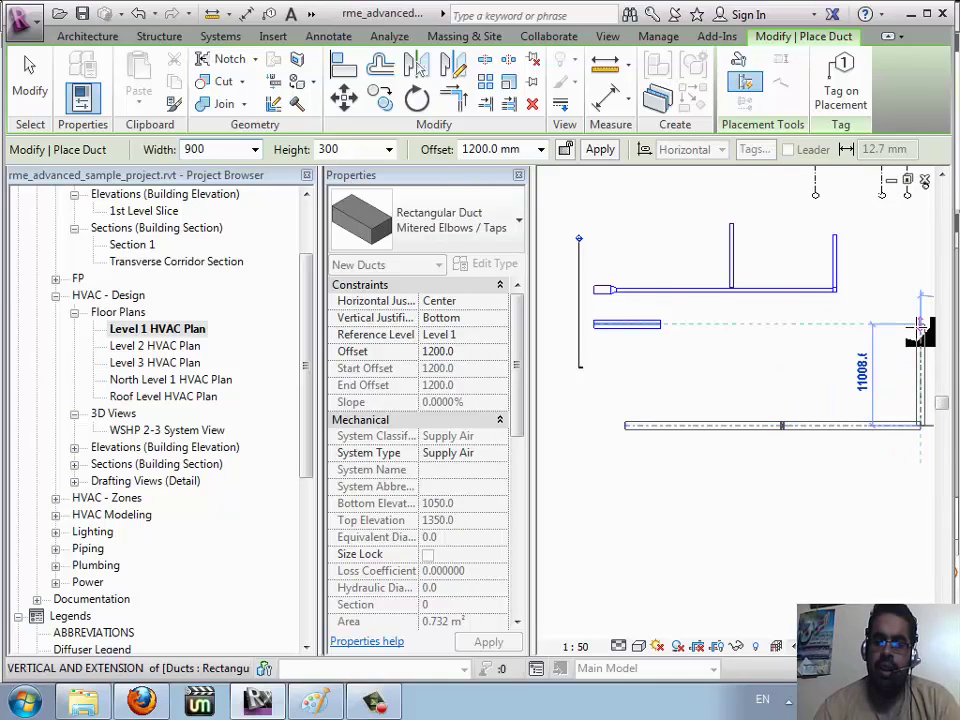
{"action": "left_click", "coordinate": [918, 325]}
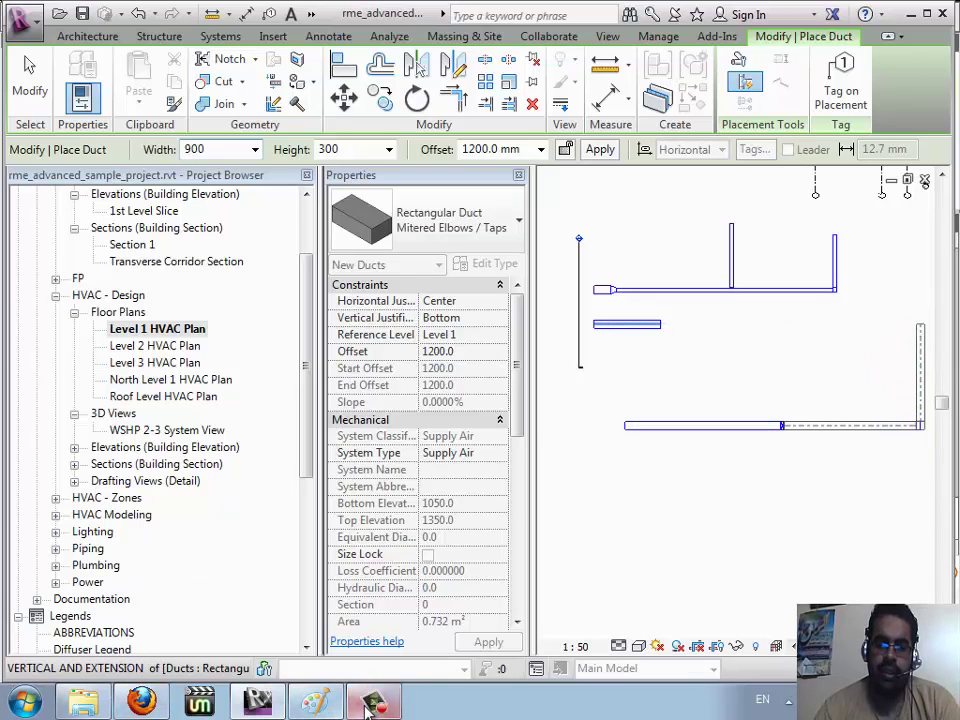
{"action": "left_click", "coordinate": [372, 706]}
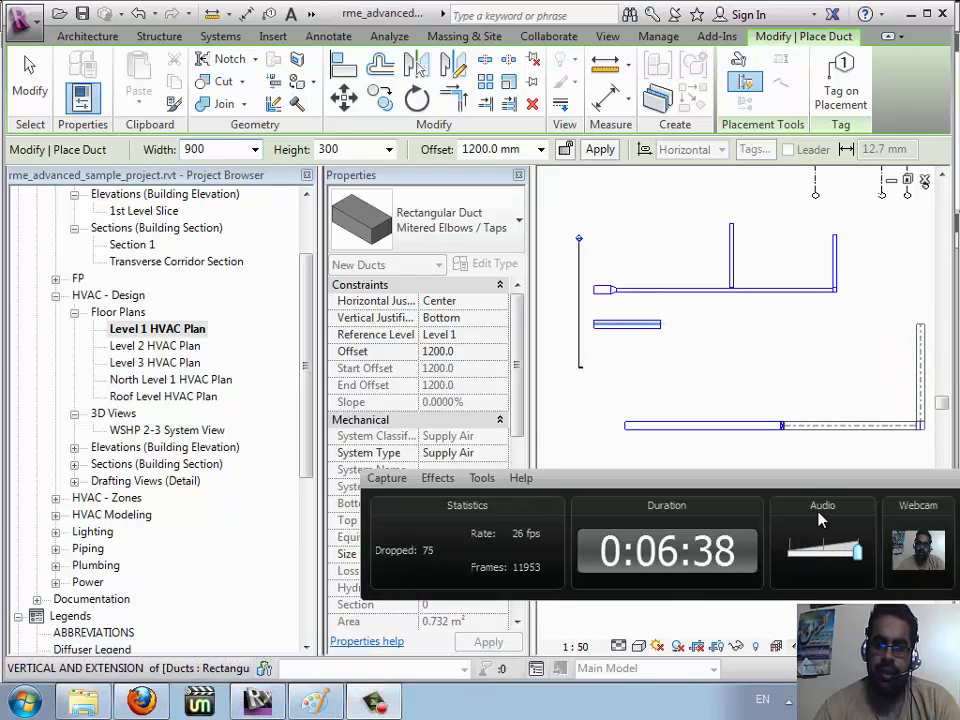